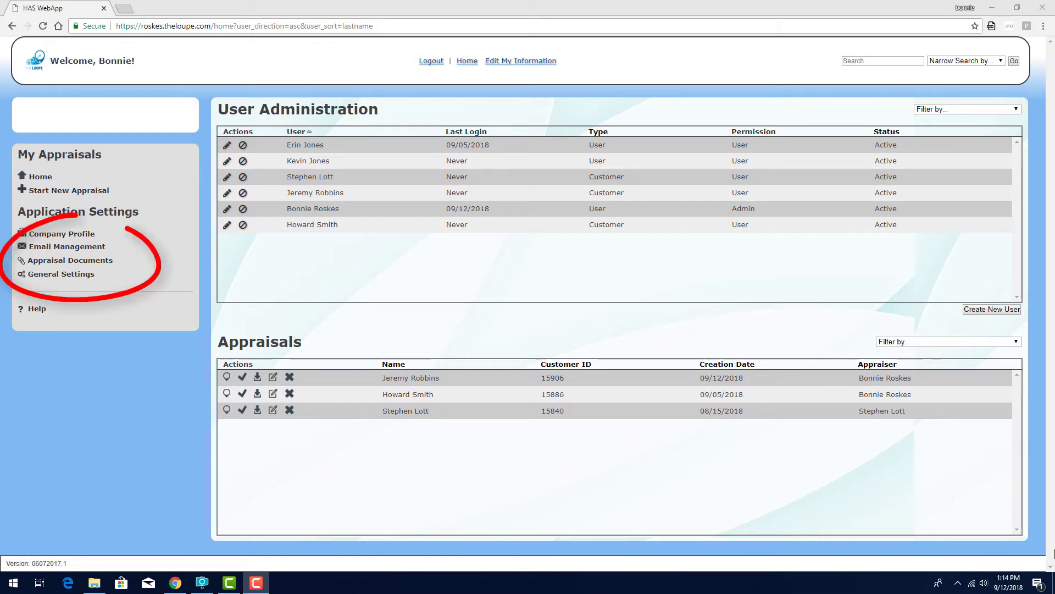
In Company Profile, select HAS Logo.png as the company logo image.
{"action": "left_click", "coordinate": [71, 237]}
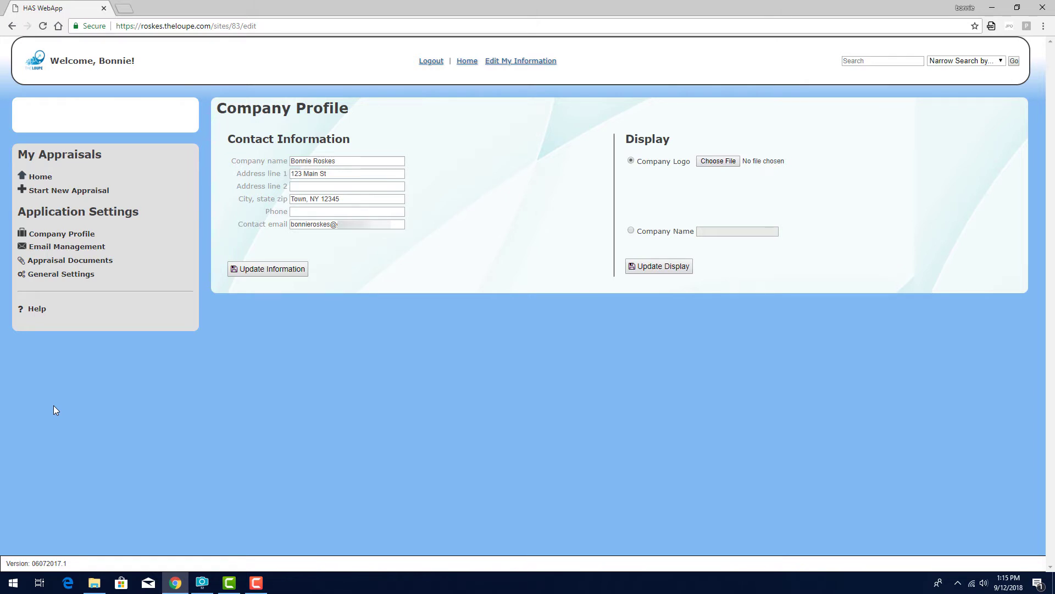
{"action": "left_click", "coordinate": [716, 162]}
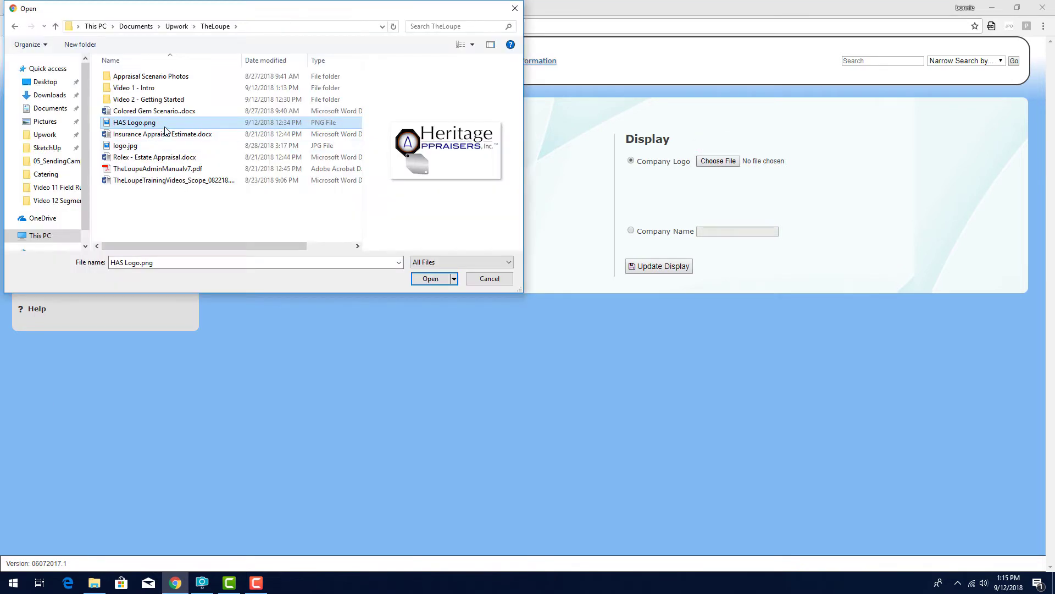
{"action": "double_click", "coordinate": [155, 122]}
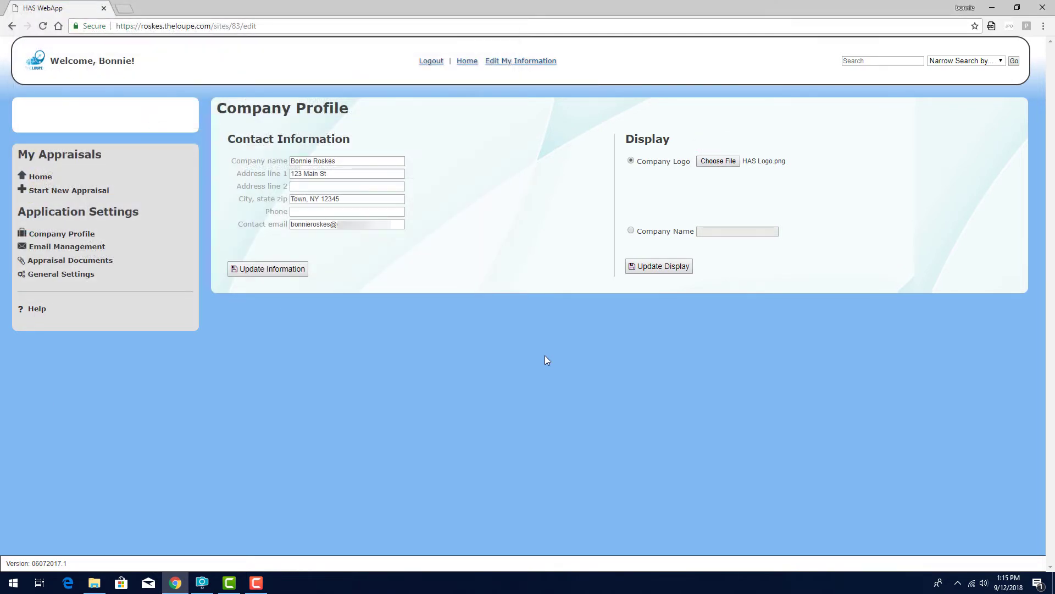
Display the company name 'HAS Appraisers' instead of the logo and save the display settings.
{"action": "left_click", "coordinate": [631, 230]}
{"action": "left_click", "coordinate": [712, 233]}
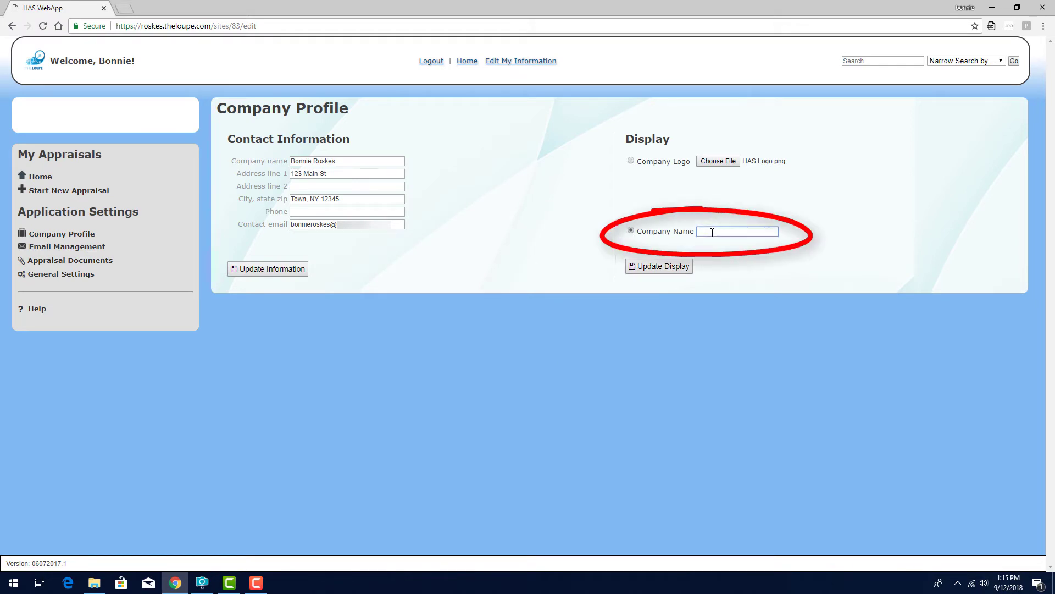
{"action": "type", "text": "HAS Appraisers"}
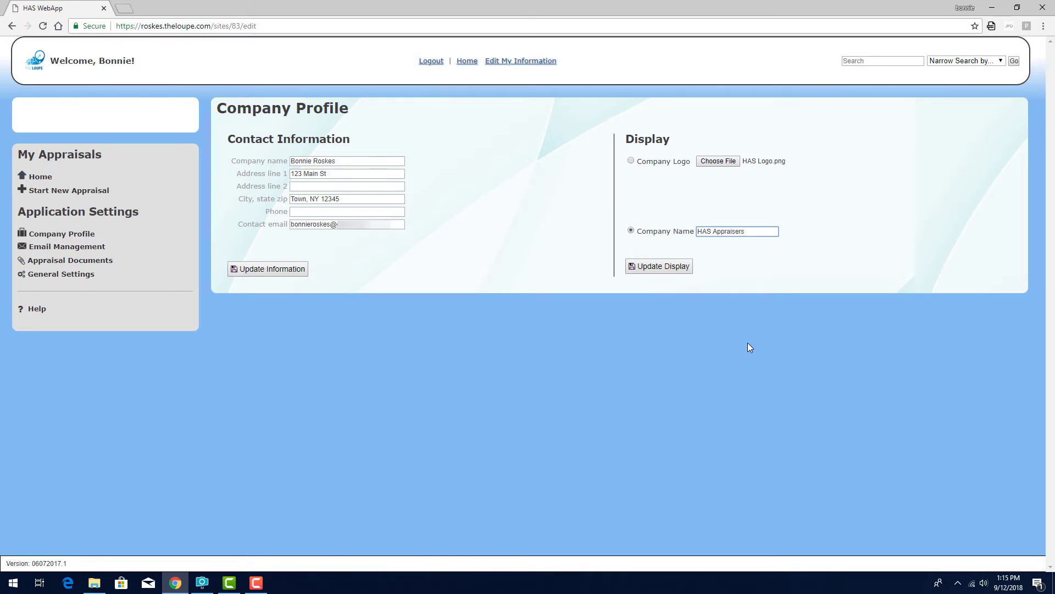
{"action": "left_click", "coordinate": [668, 270]}
Edit the Password Reset template: description 'For customers who lose their passwords', subject 'Here is your password reset link'.
{"action": "left_click", "coordinate": [82, 249]}
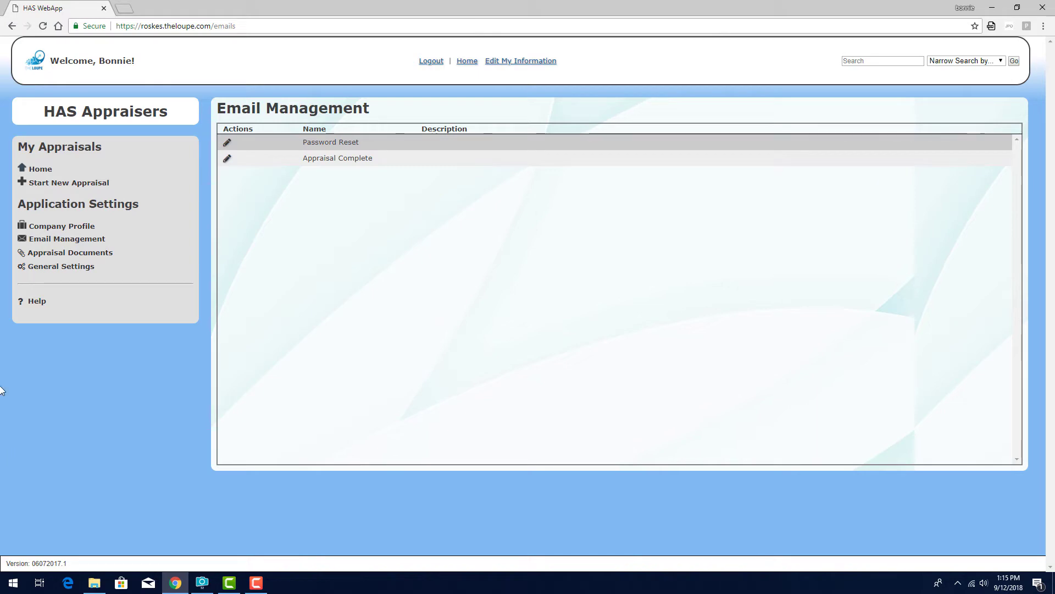
{"action": "left_click", "coordinate": [227, 142]}
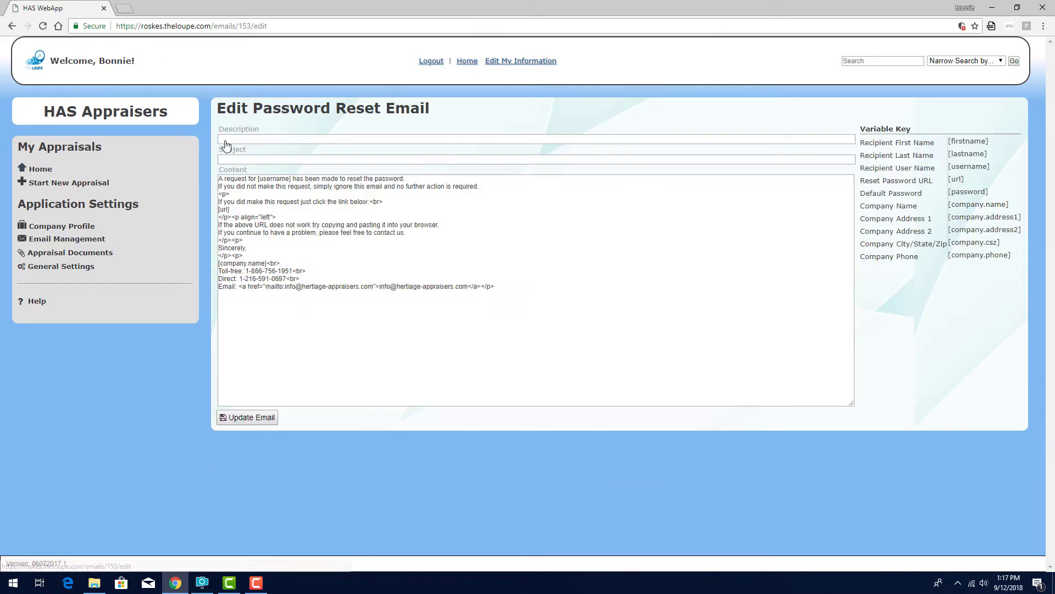
{"action": "left_click", "coordinate": [227, 140]}
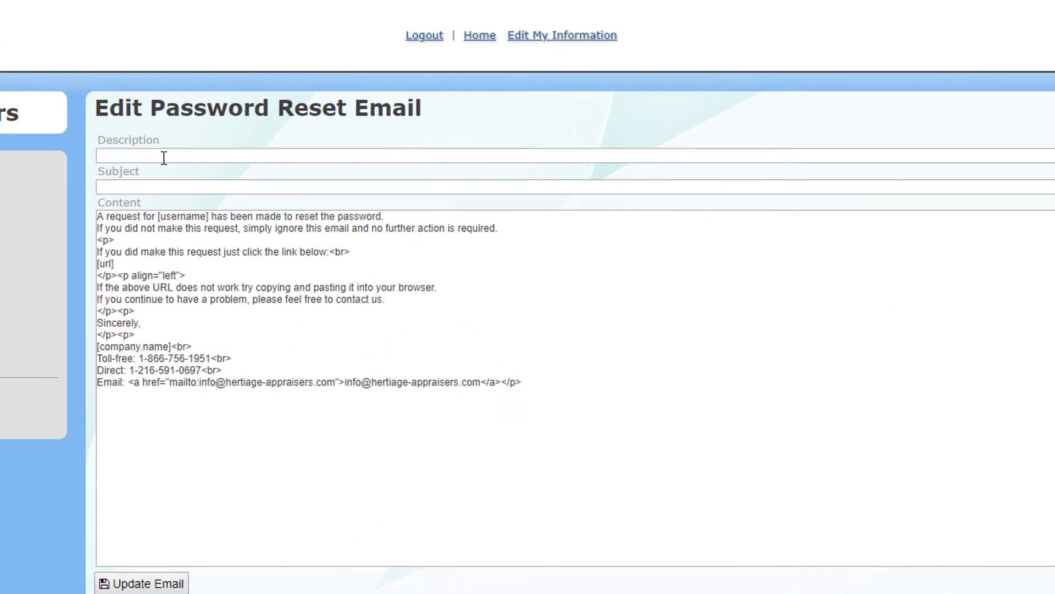
{"action": "type", "text": "For "}
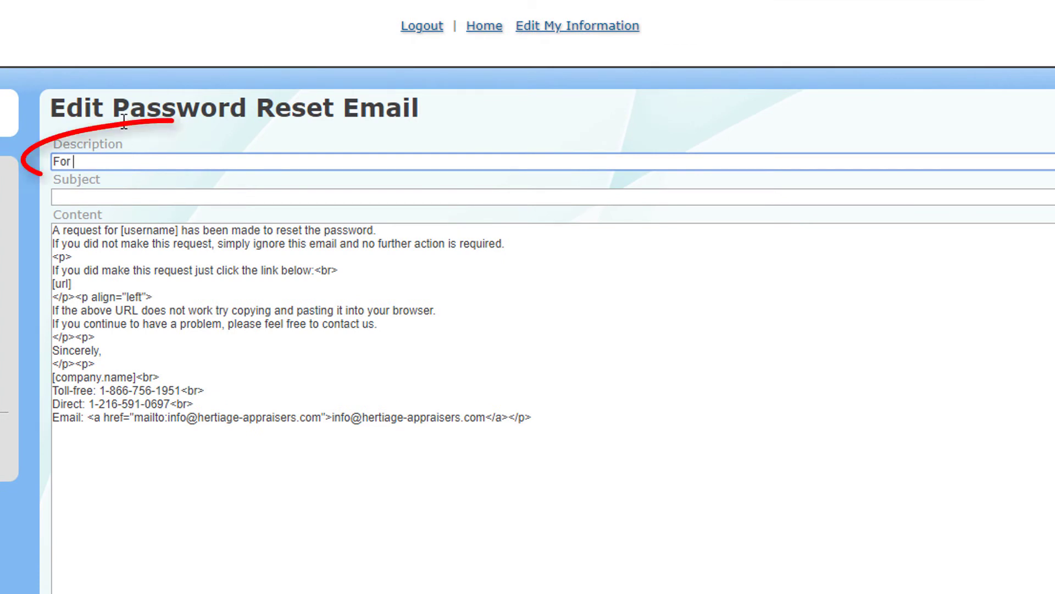
{"action": "type", "text": "customers who lose their passwords"}
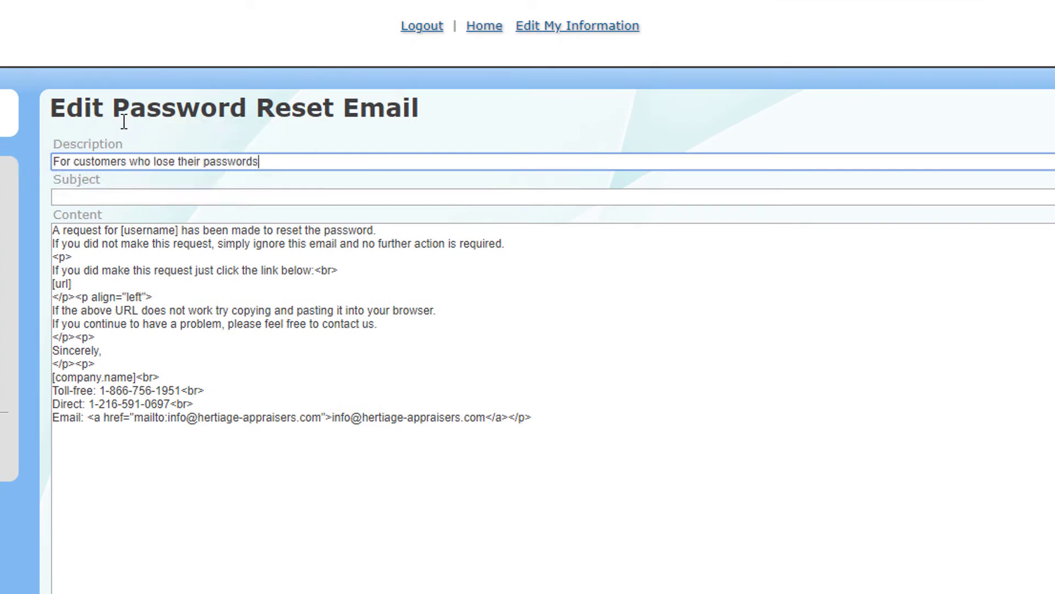
{"action": "left_click", "coordinate": [129, 199]}
{"action": "type", "text": "Here is your password reset"}
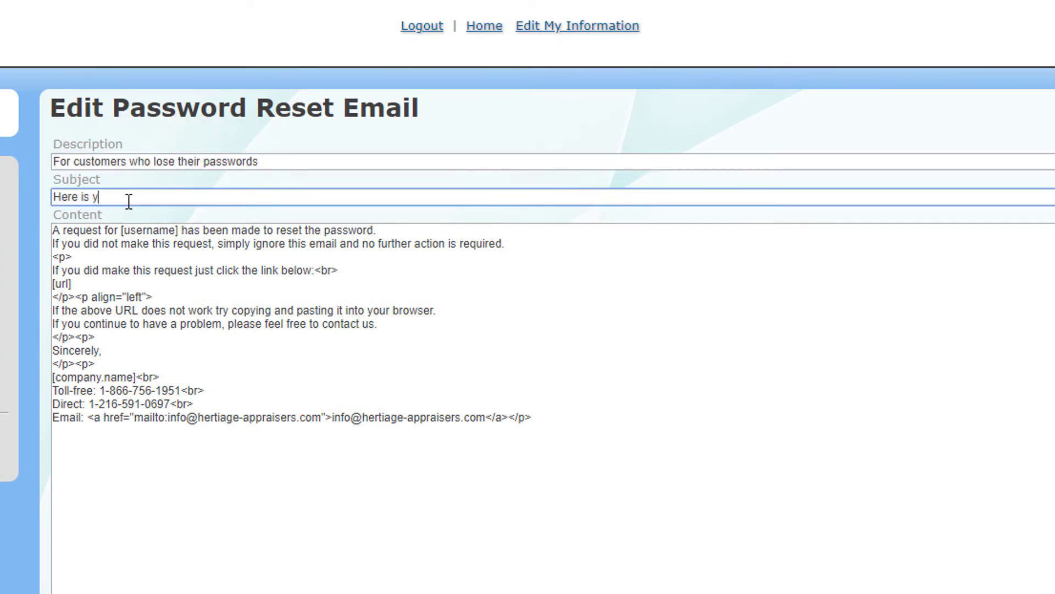
{"action": "type", "text": " link"}
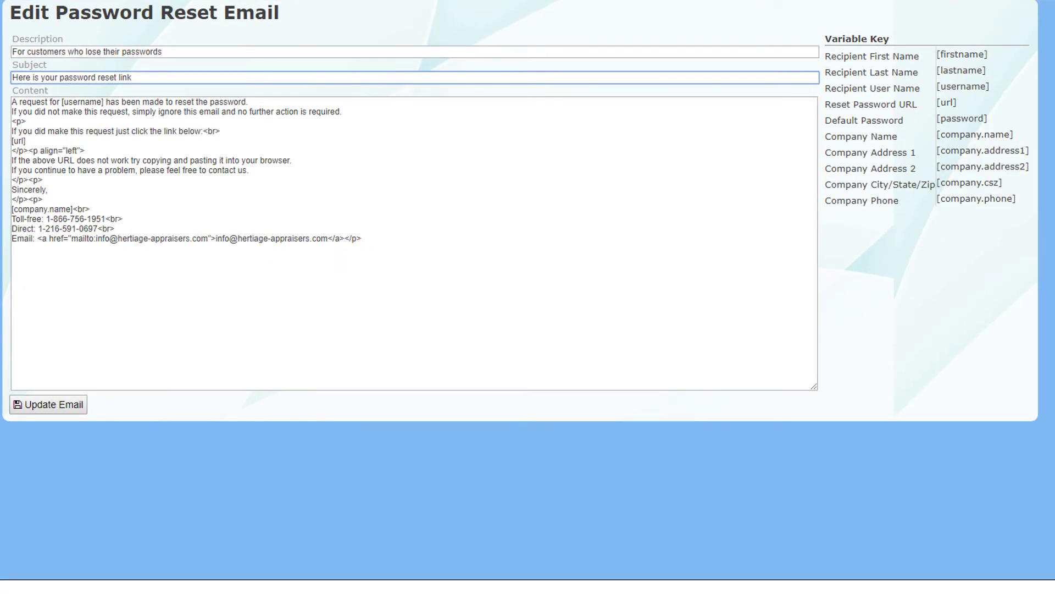
Add blank lines at the top of the email content and start the greeting 'Dear [firstname]'.
{"action": "key", "text": "Tab"}
{"action": "key", "text": "Return"}
{"action": "key", "text": "Return"}
{"action": "left_click", "coordinate": [150, 105]}
{"action": "type", "text": "Dear"}
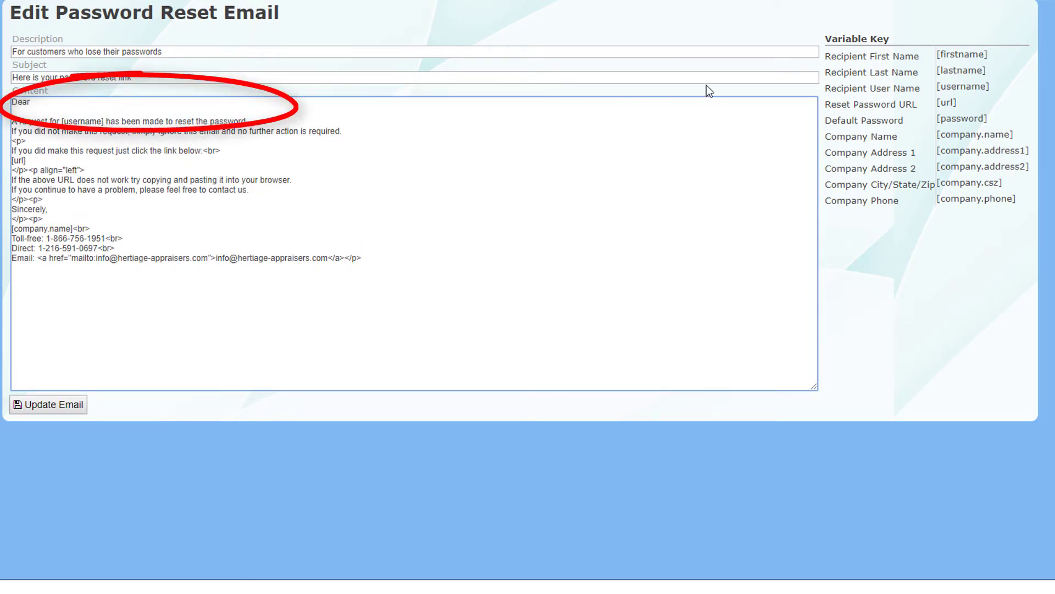
{"action": "left_click", "coordinate": [996, 57]}
{"action": "left_click_drag", "start_coordinate": [996, 56], "coordinate": [937, 55]}
{"action": "key", "text": "ctrl+c"}
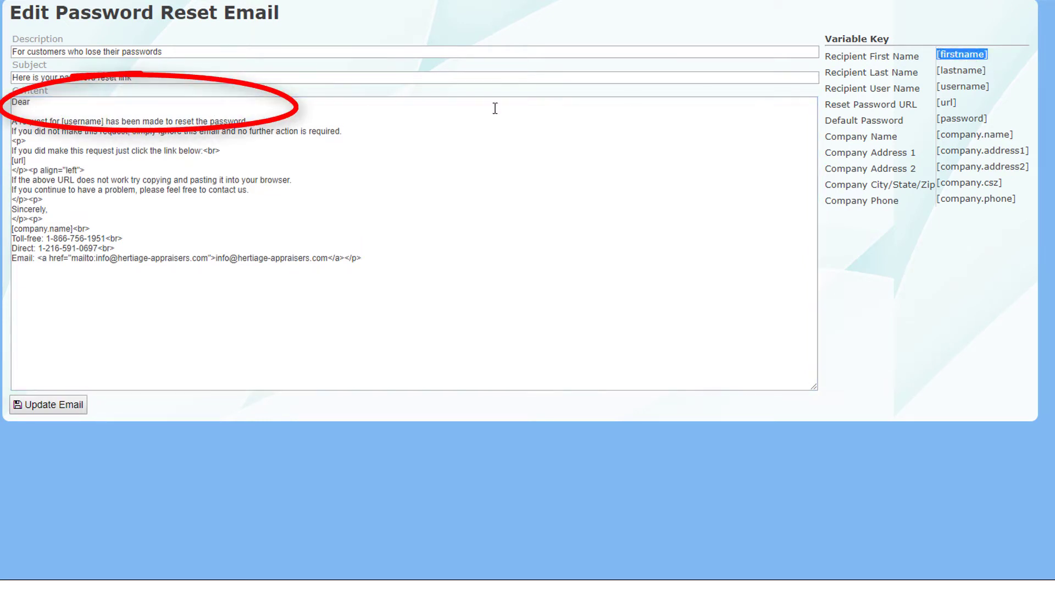
{"action": "left_click", "coordinate": [43, 102]}
{"action": "key", "text": "ctrl+v"}
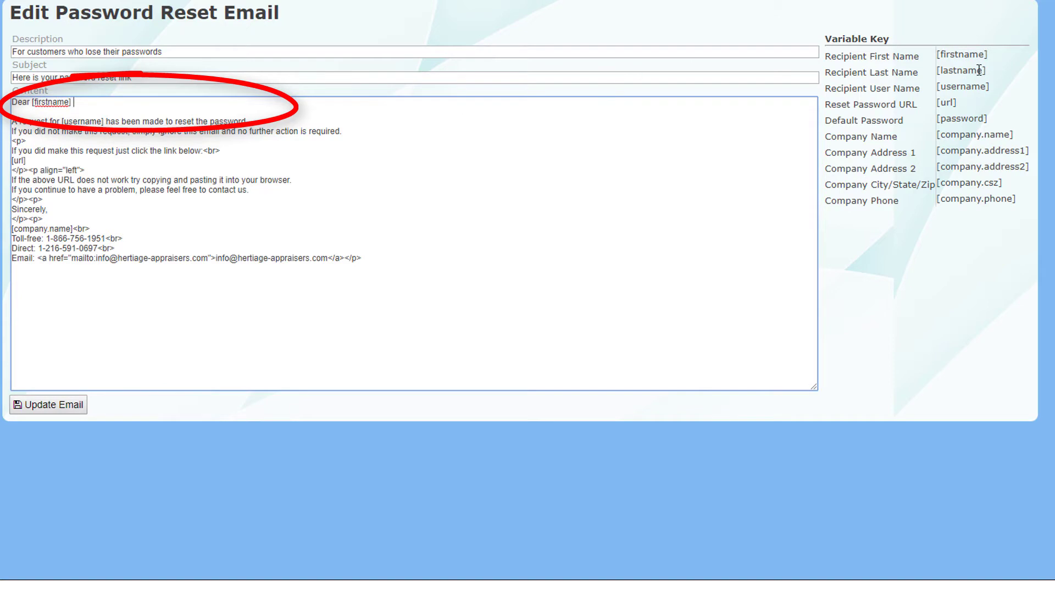
Complete the greeting with [lastname], a comma and a <br> line, then save the email.
{"action": "left_click_drag", "start_coordinate": [989, 71], "coordinate": [941, 71]}
{"action": "left_click", "coordinate": [126, 103]}
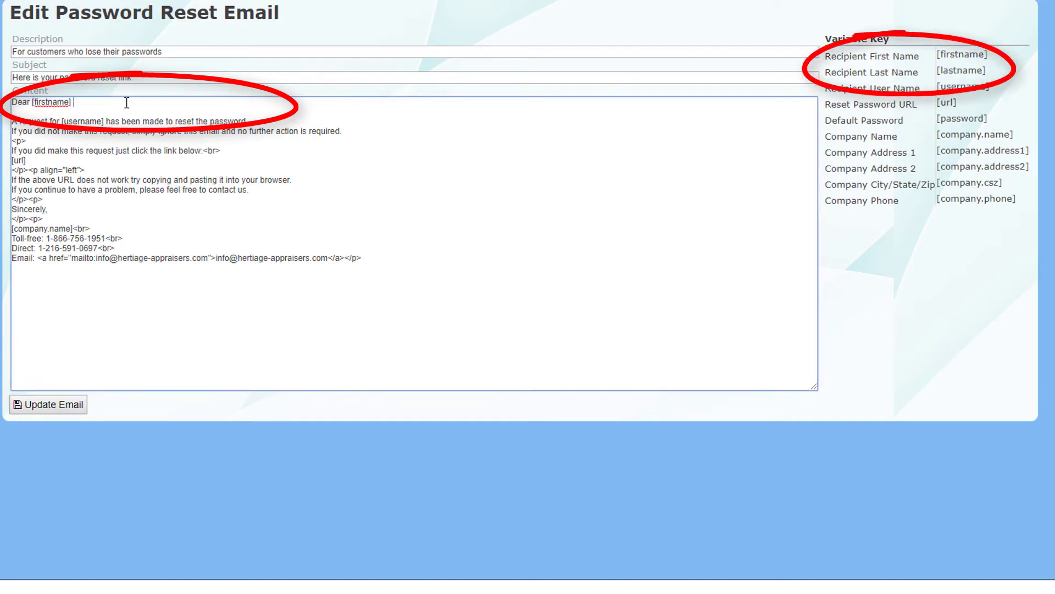
{"action": "key", "text": "ctrl+v"}
{"action": "type", "text": ","}
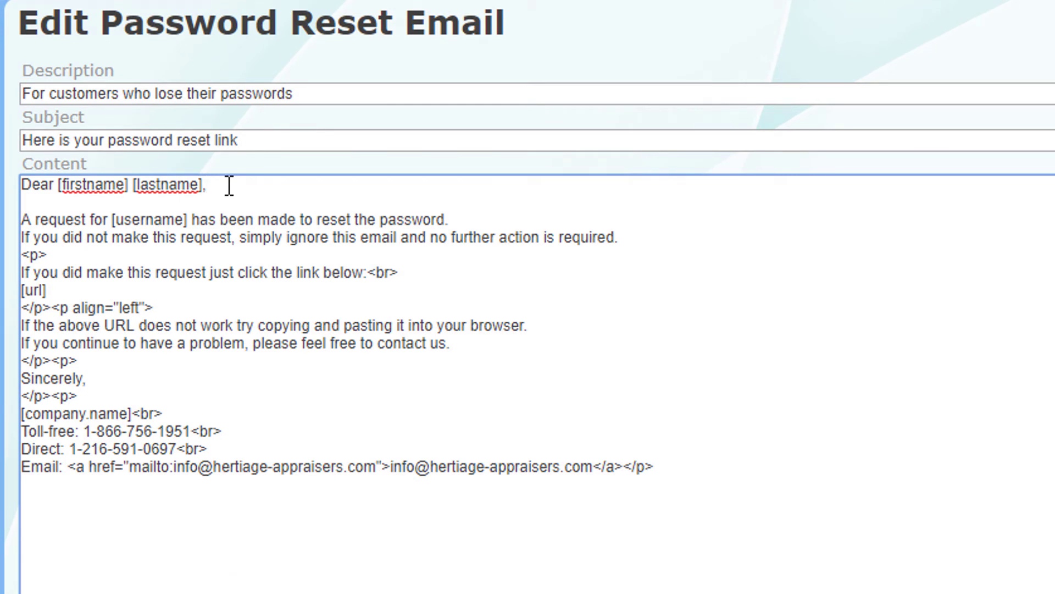
{"action": "key", "text": "Down"}
{"action": "type", "text": "<br>"}
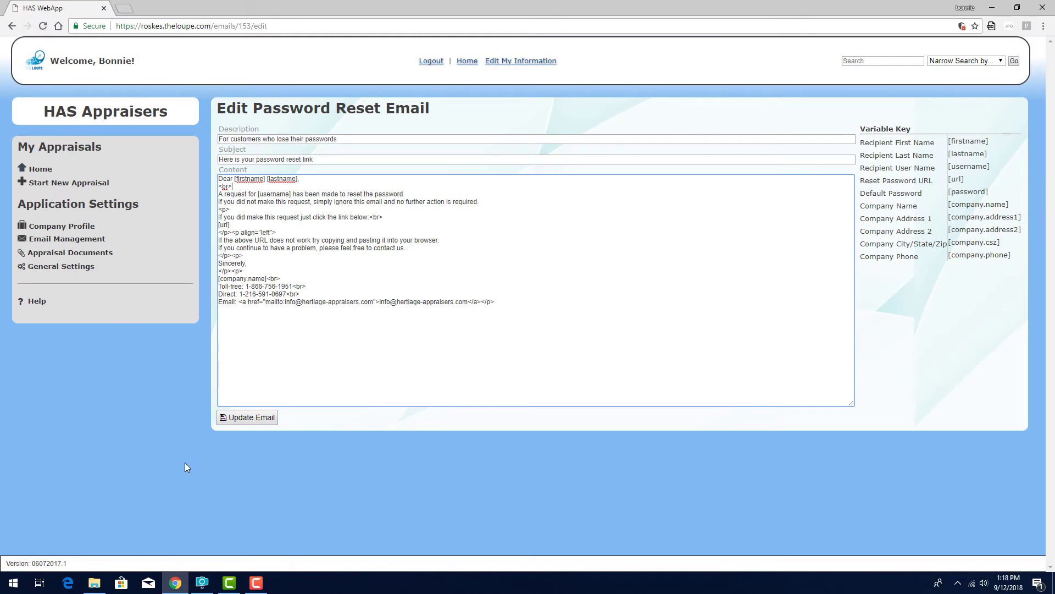
{"action": "left_click", "coordinate": [228, 419]}
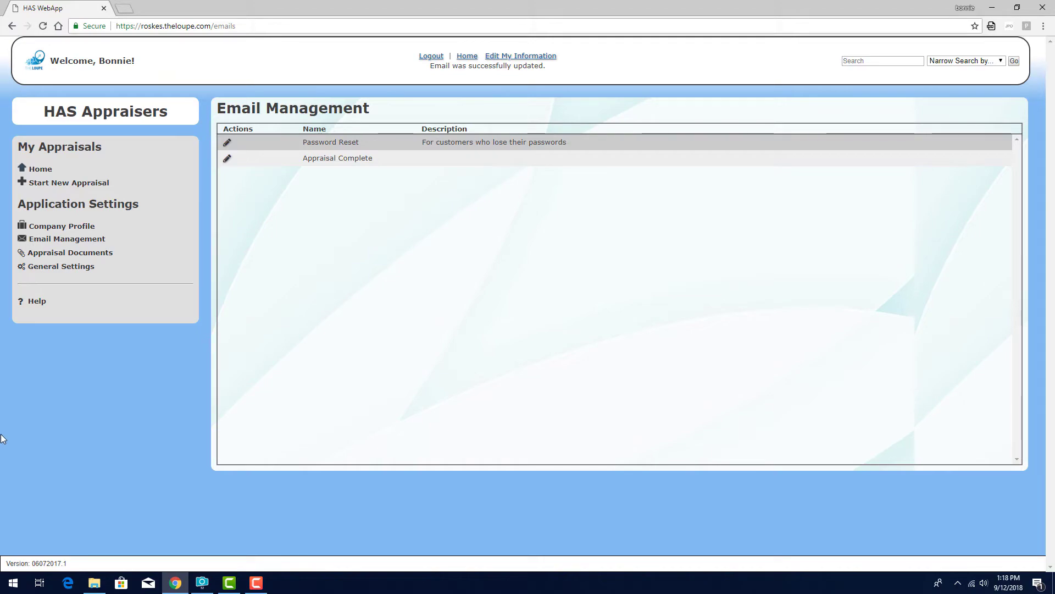
View the Appraisal Complete email template, then go to the Appraisal Documents list.
{"action": "left_click", "coordinate": [227, 159]}
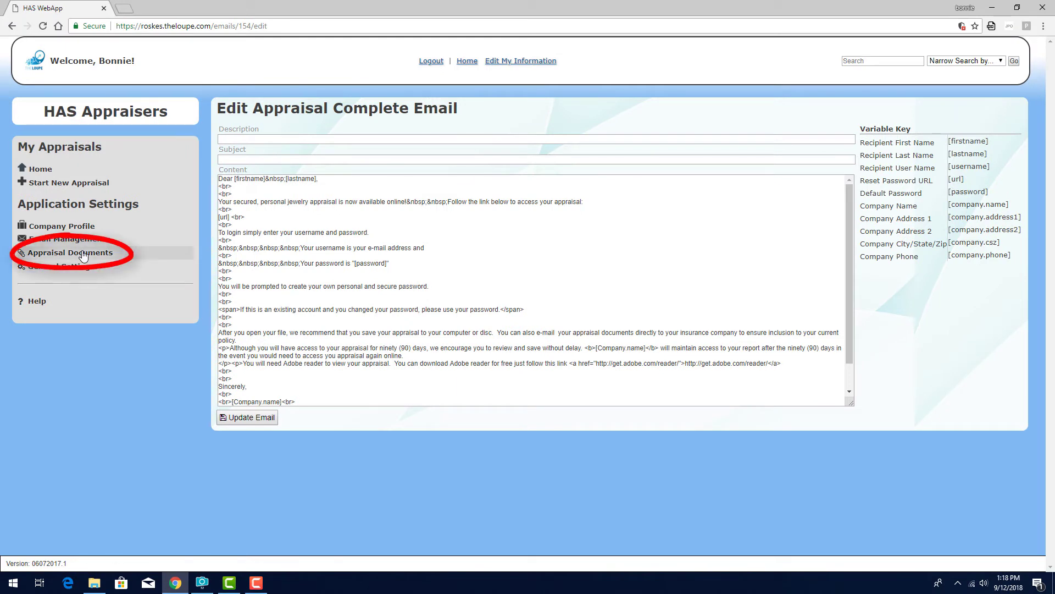
{"action": "left_click", "coordinate": [83, 254]}
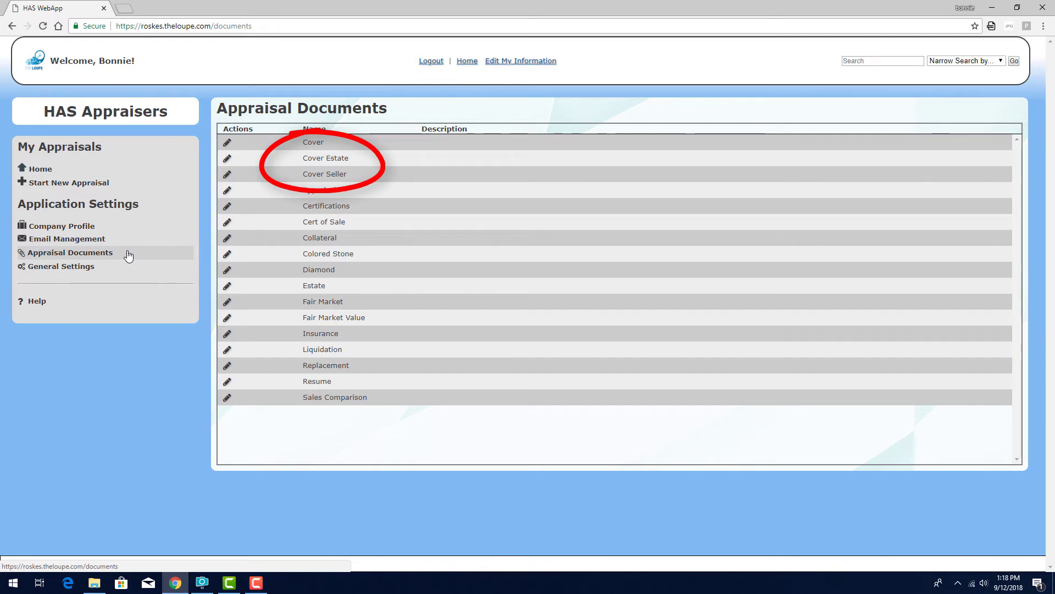
Look at the Cover template, return to the documents list, and open Colored Stone for editing.
{"action": "left_click", "coordinate": [227, 143]}
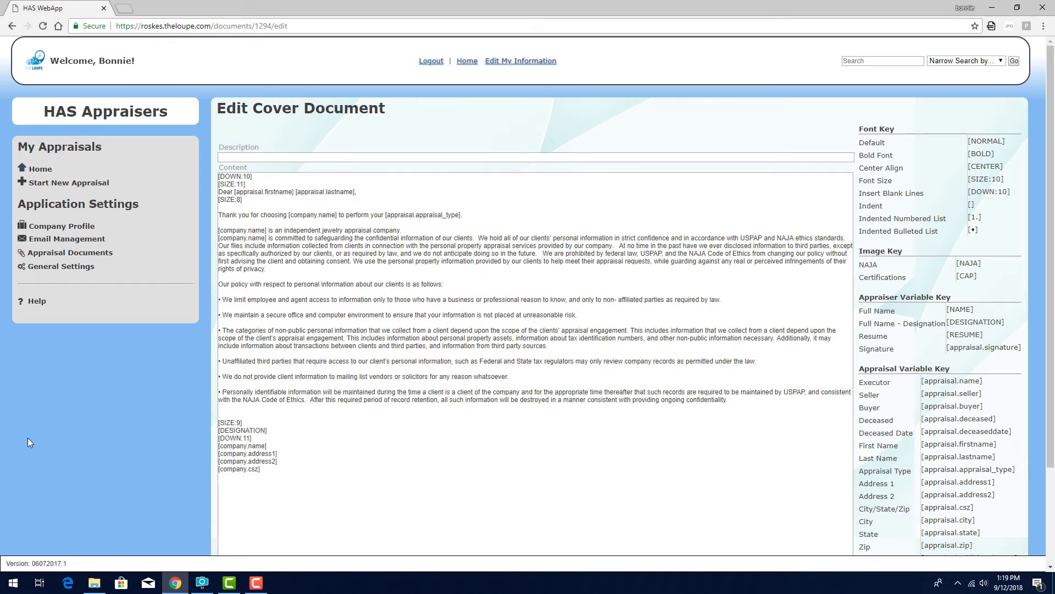
{"action": "left_click", "coordinate": [70, 252]}
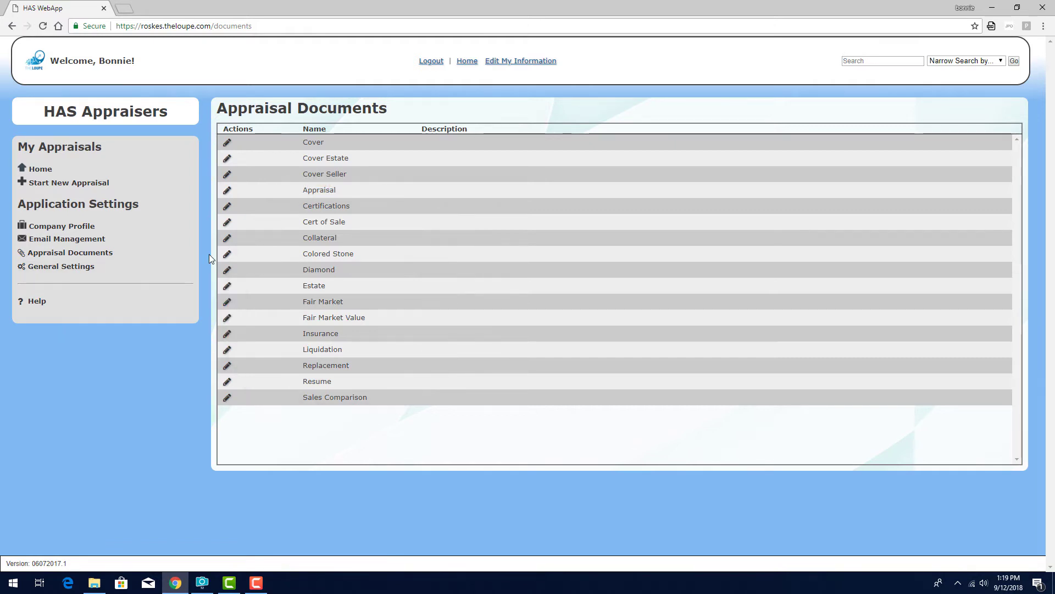
{"action": "left_click", "coordinate": [227, 254]}
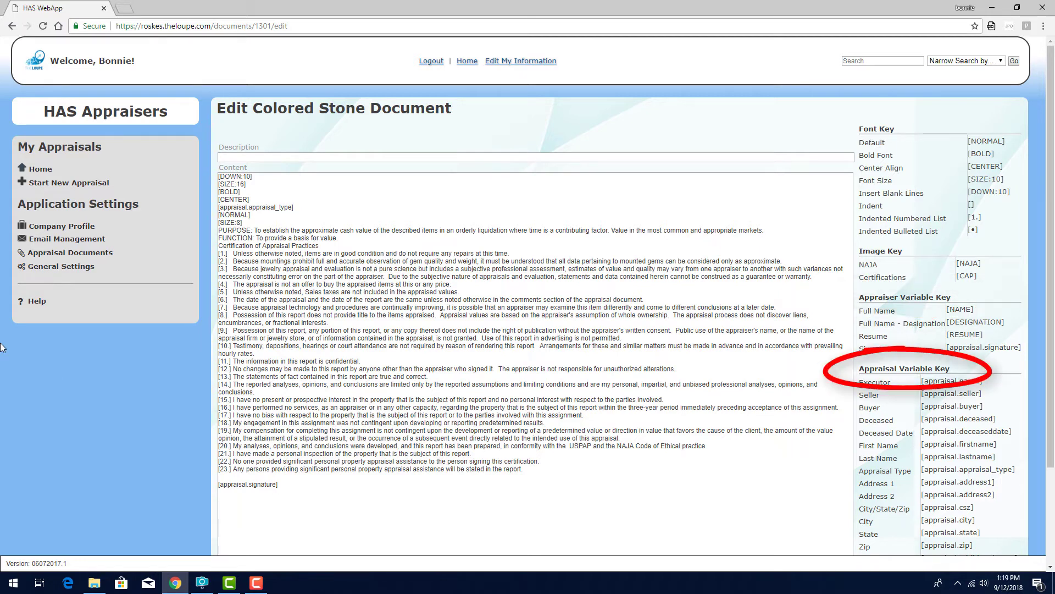
Scroll down to the Colored Stone template's variable keys and back up.
{"action": "scroll", "coordinate": [1051, 442], "scroll_direction": "down", "scroll_amount": 3}
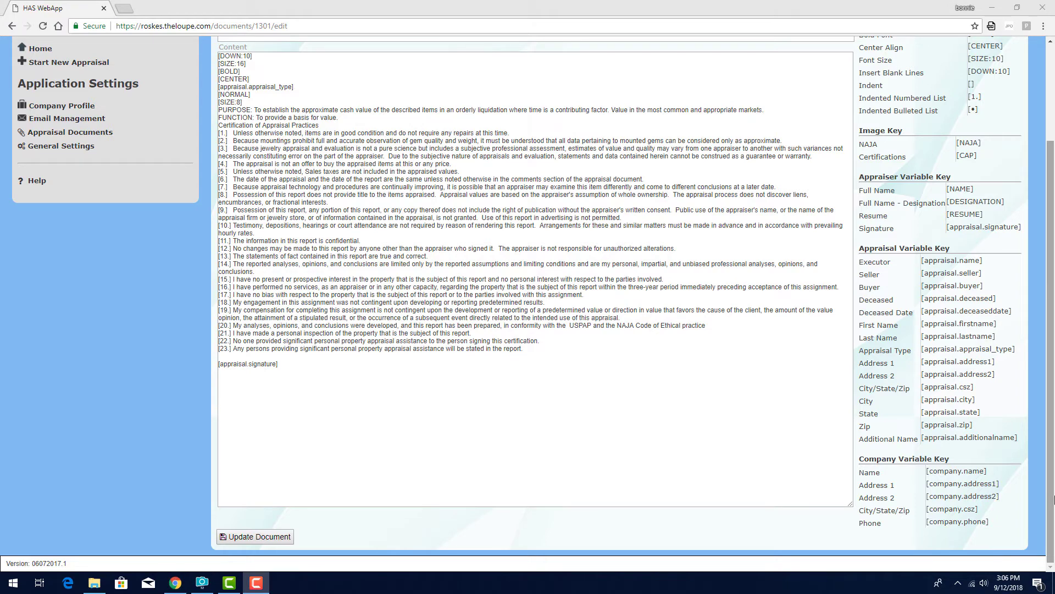
{"action": "scroll", "coordinate": [1052, 412], "scroll_direction": "up", "scroll_amount": 3}
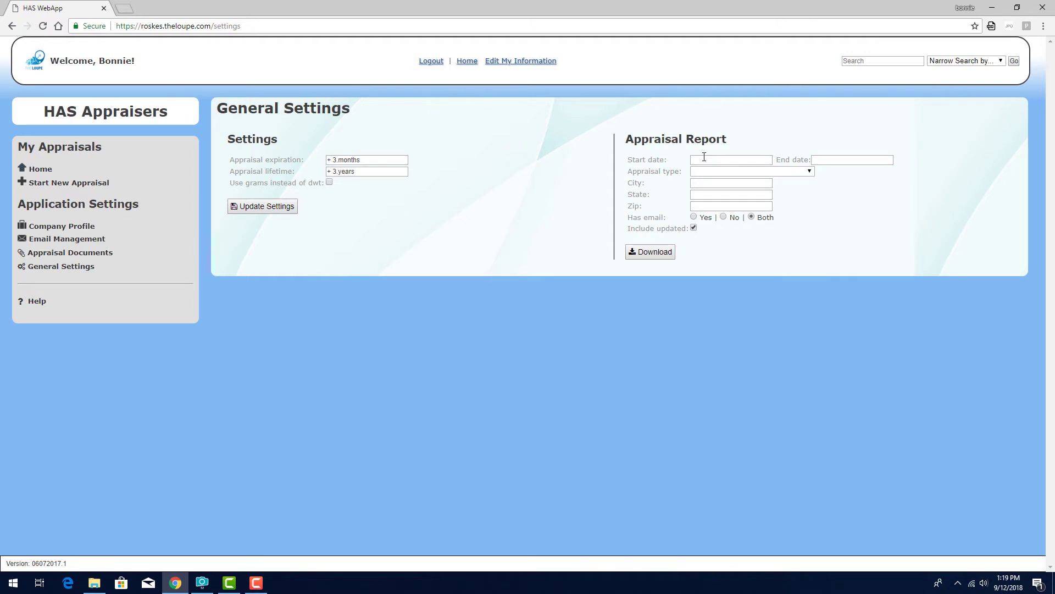
Set the appraisal report end date to 2018-09-13 and the start date to 2015-09-13.
{"action": "left_click", "coordinate": [841, 161]}
{"action": "left_click", "coordinate": [887, 238]}
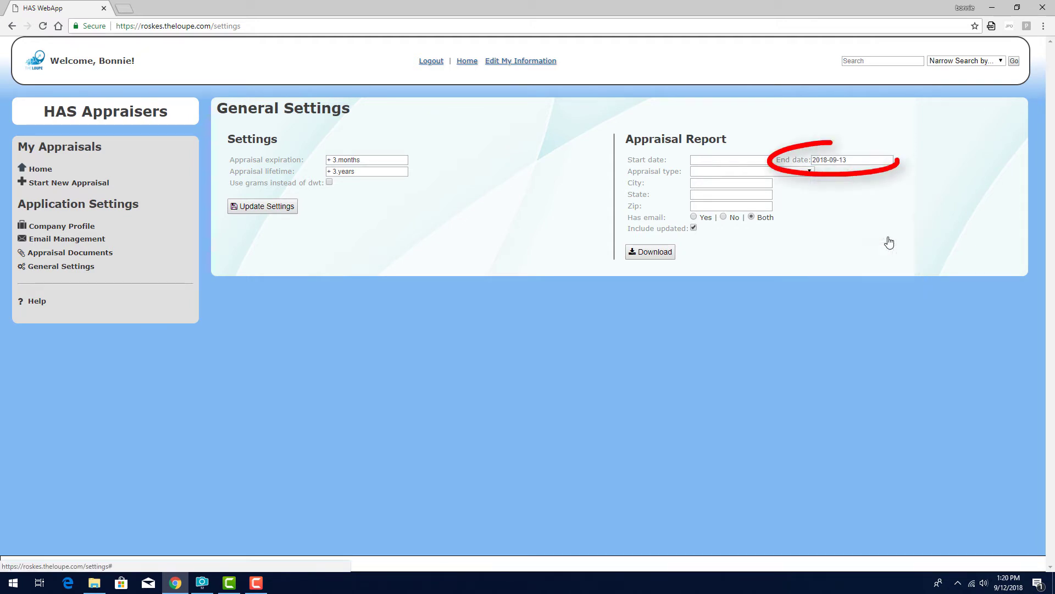
{"action": "left_click", "coordinate": [719, 160]}
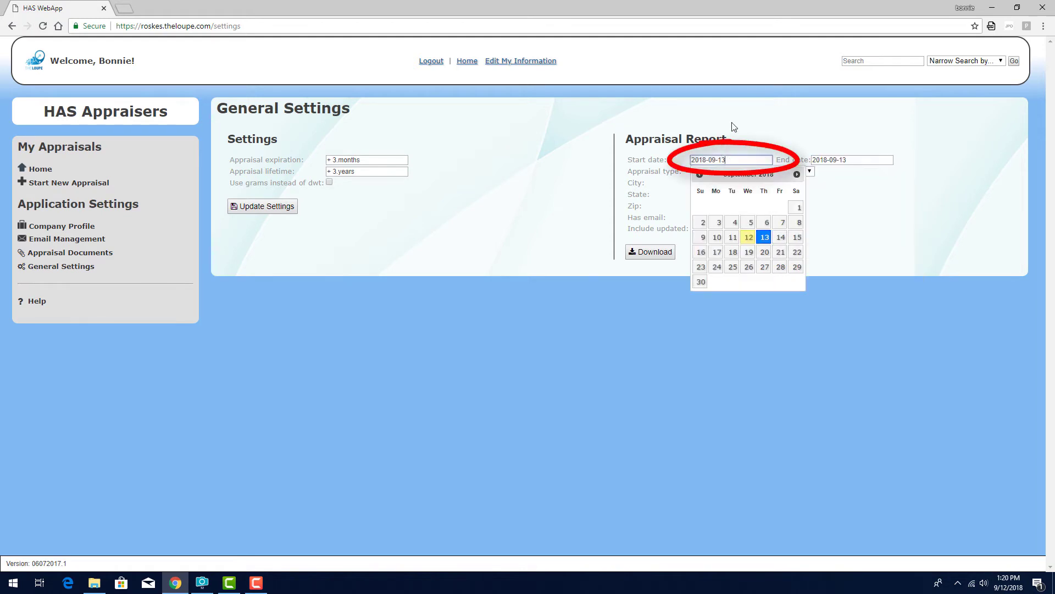
{"action": "key", "text": "Left"}
{"action": "key", "text": "Left"}
{"action": "key", "text": "Left"}
{"action": "key", "text": "BackSpace"}
{"action": "type", "text": "5"}
{"action": "left_click", "coordinate": [776, 303]}
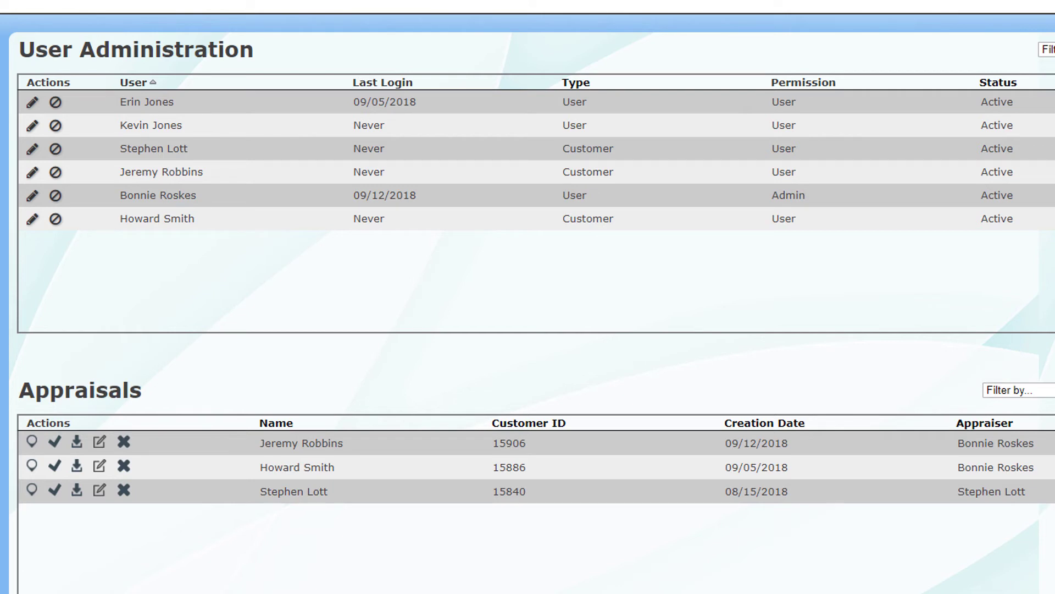
Sort the user list by type, reverse that order, then sort by name again.
{"action": "left_click", "coordinate": [576, 83]}
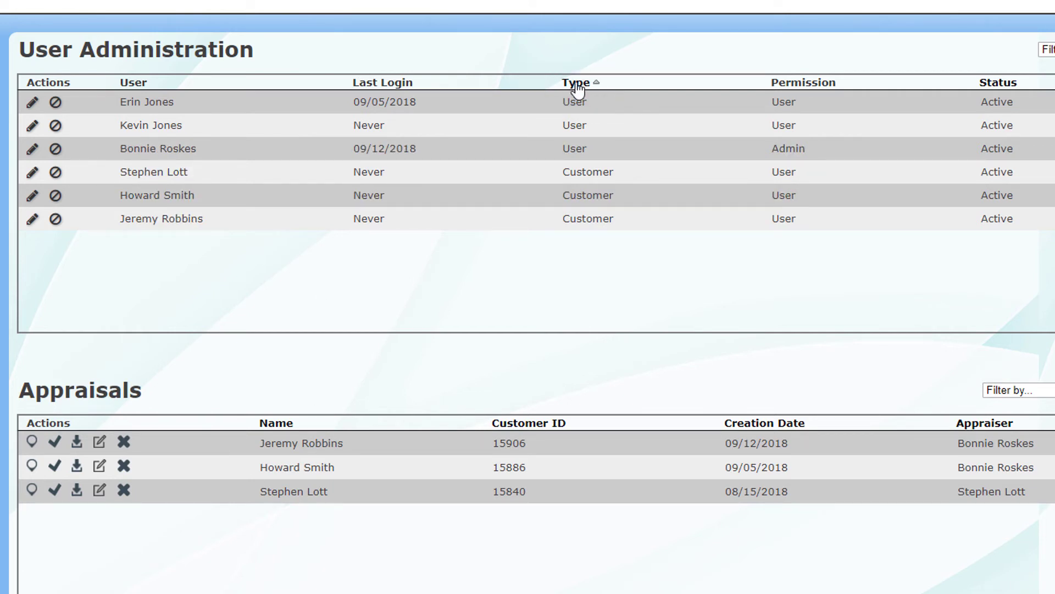
{"action": "left_click", "coordinate": [577, 84]}
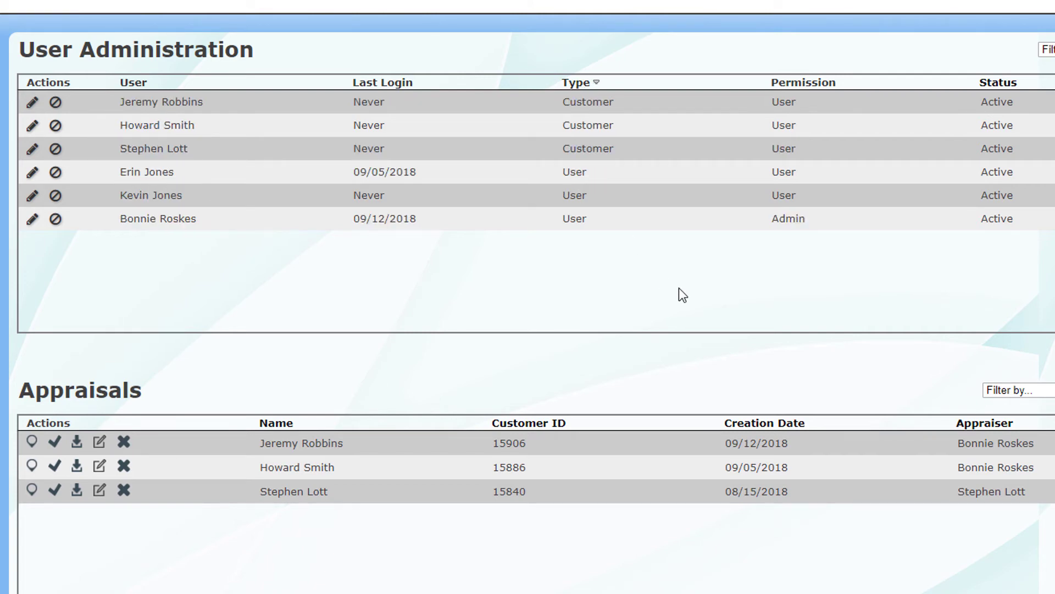
{"action": "left_click", "coordinate": [134, 84]}
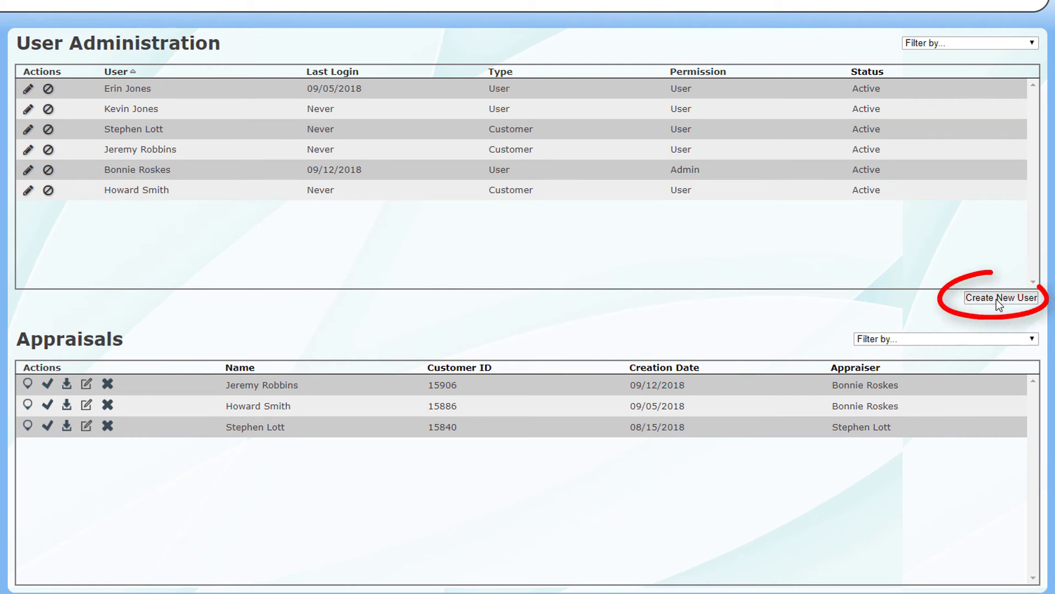
Start a new user and enter their first name, last name and e-mail username.
{"action": "left_click", "coordinate": [999, 301]}
{"action": "left_click", "coordinate": [128, 106]}
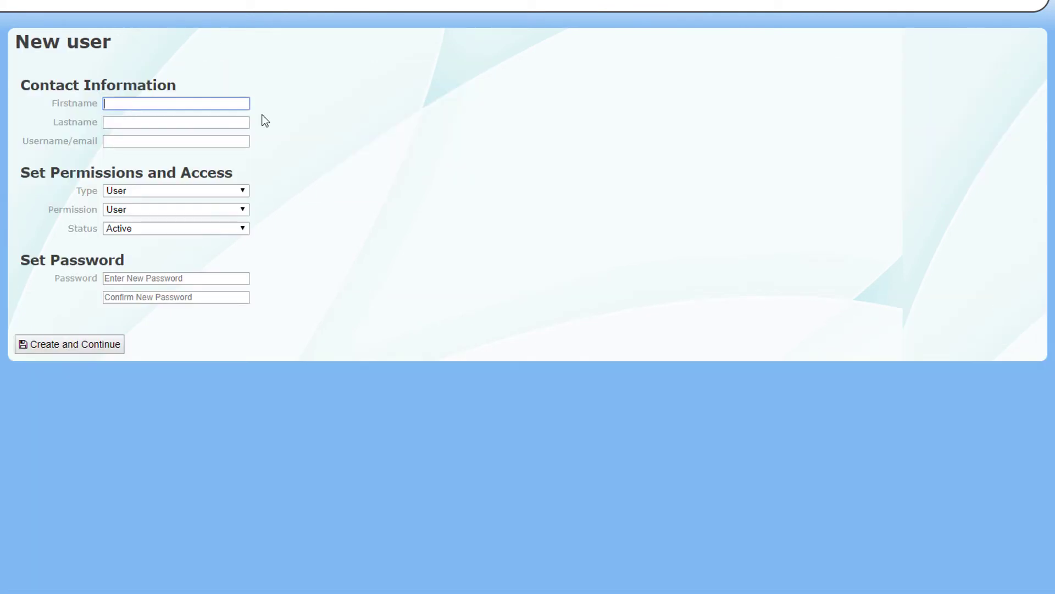
{"action": "key", "text": "Tab"}
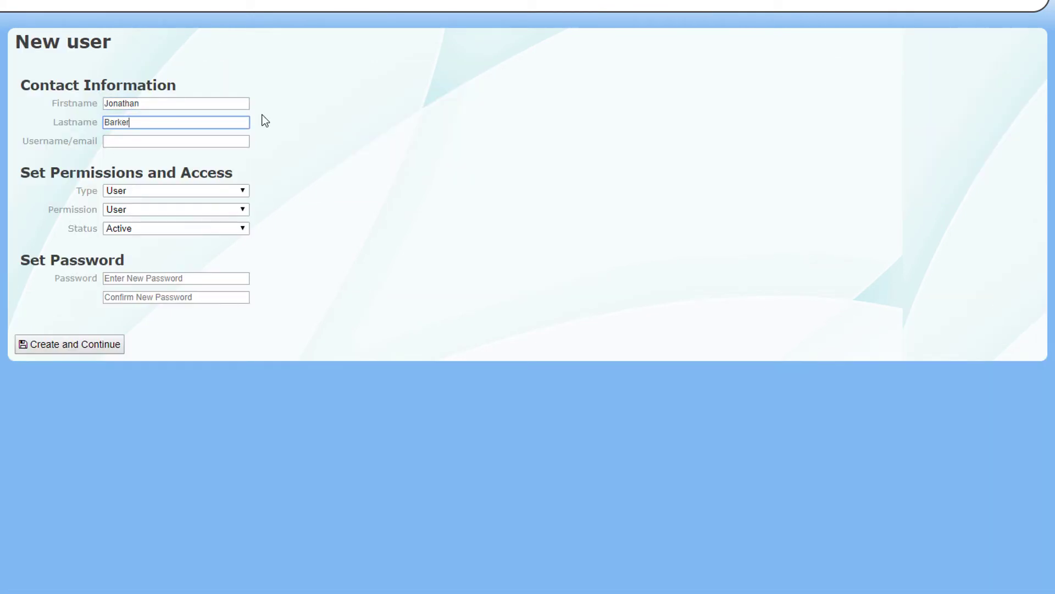
{"action": "key", "text": "Tab"}
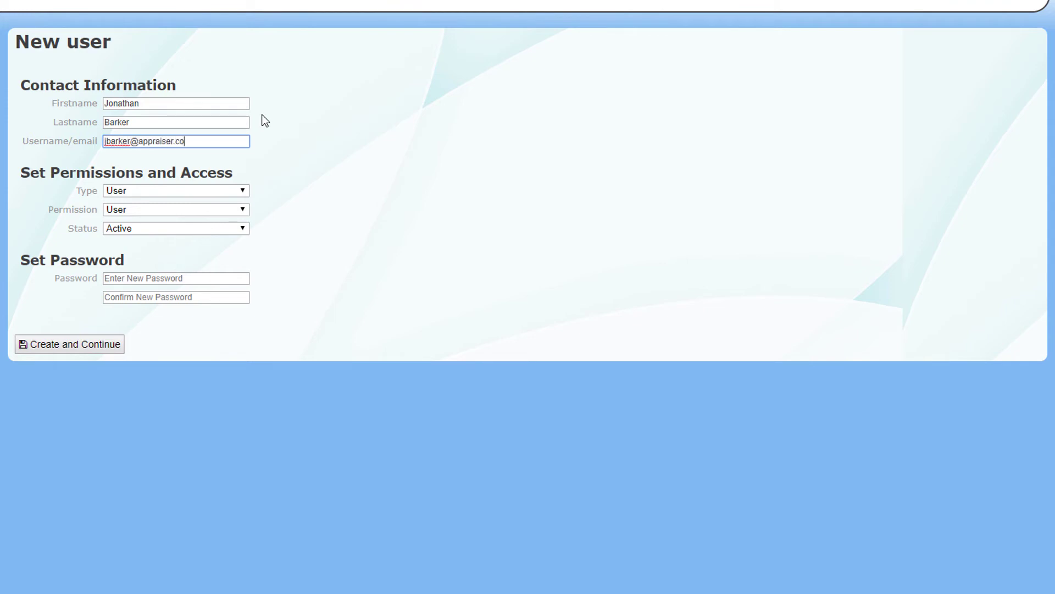
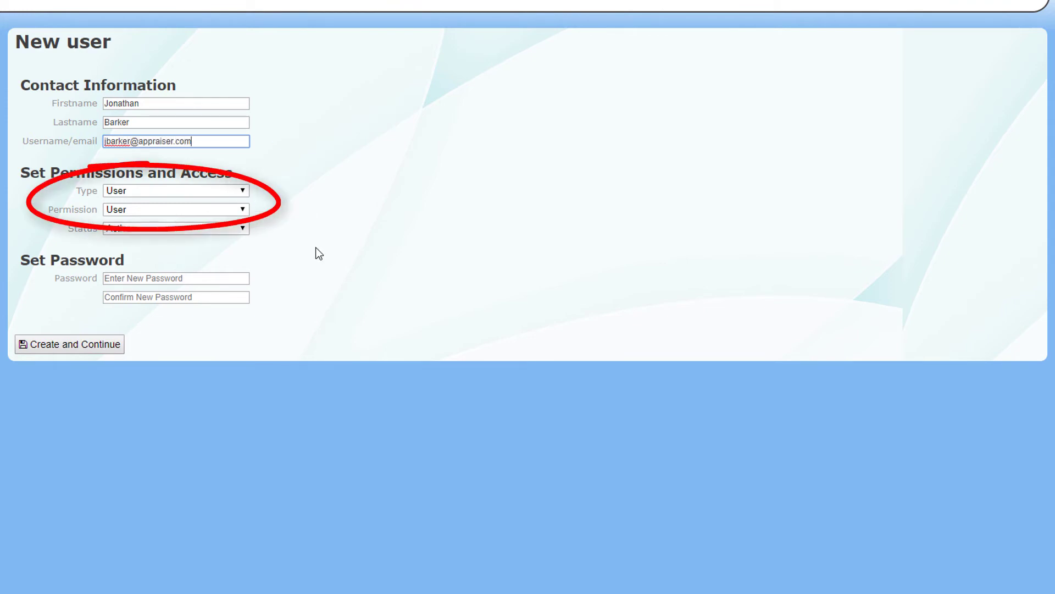
Enter and confirm the new user's password, then create the account and continue.
{"action": "left_click", "coordinate": [225, 281]}
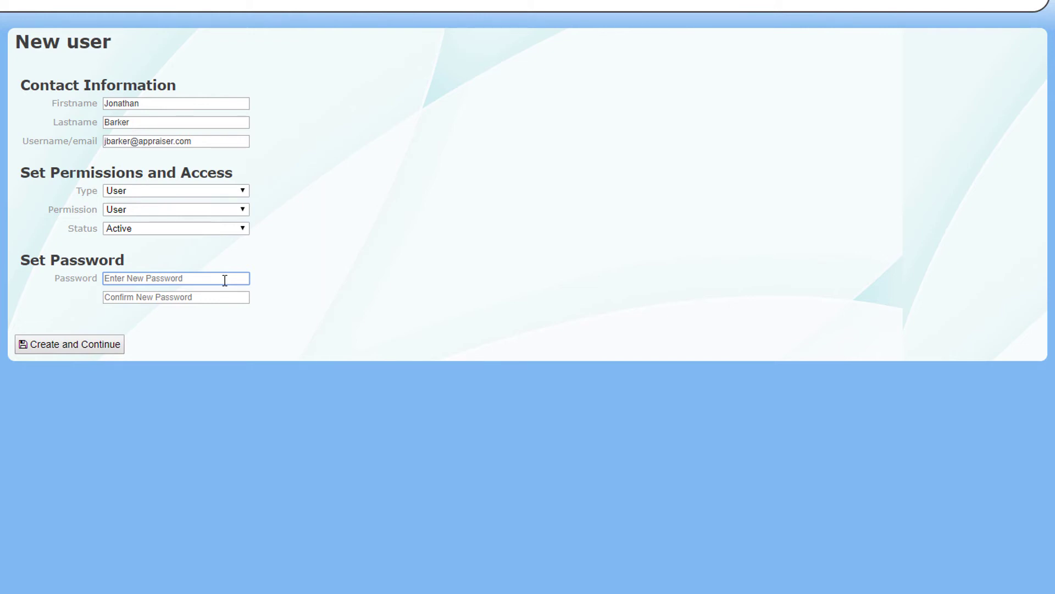
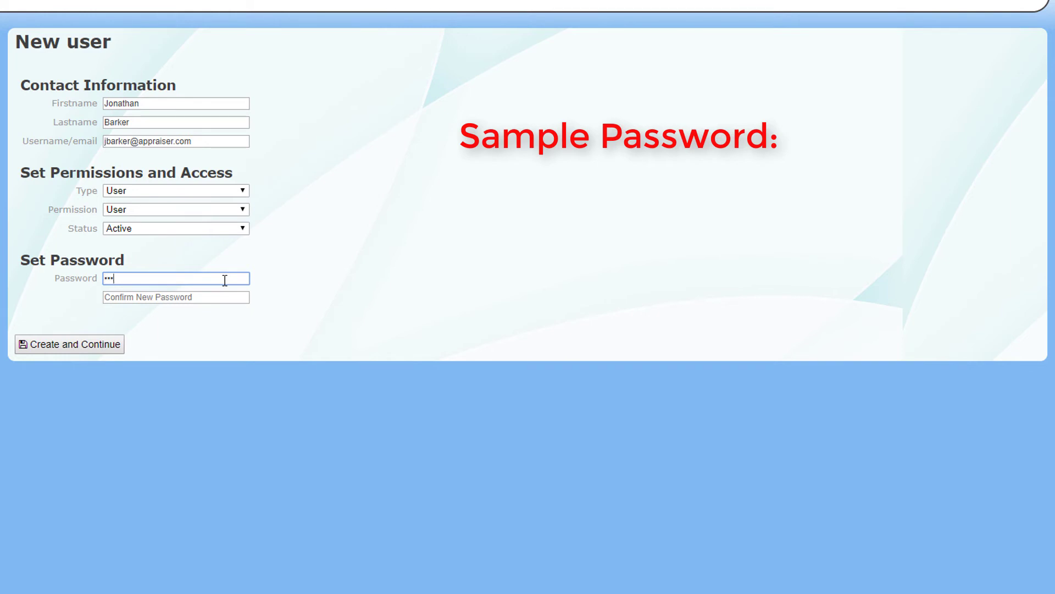
{"action": "key", "text": "Tab"}
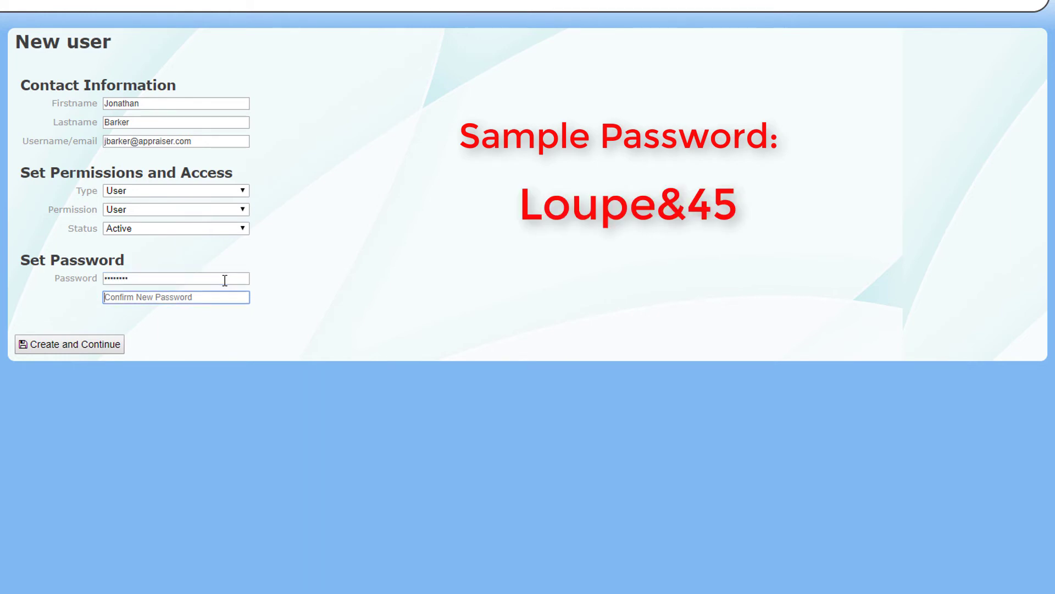
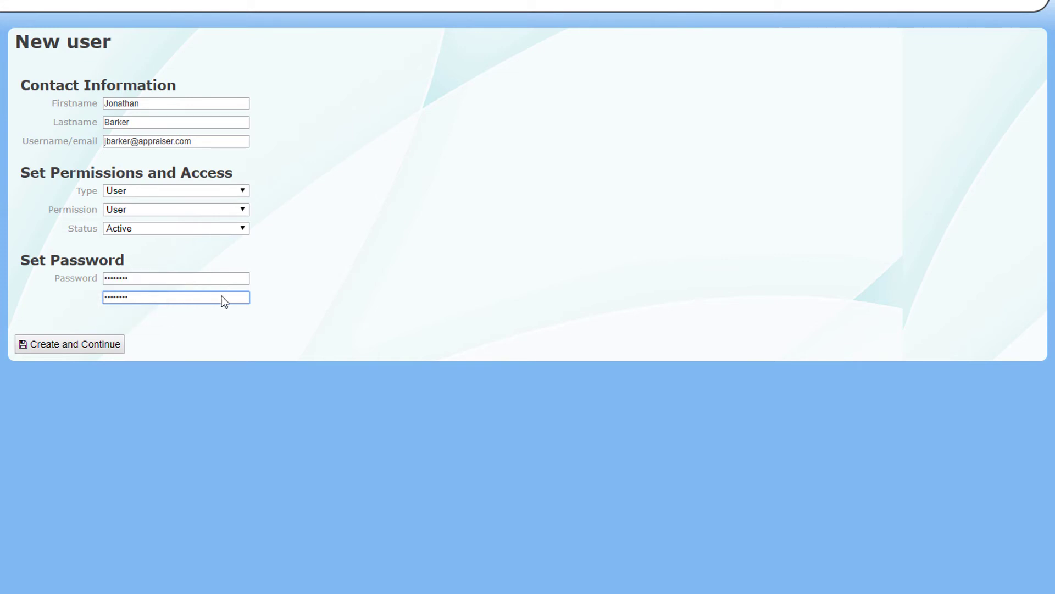
{"action": "left_click", "coordinate": [95, 345]}
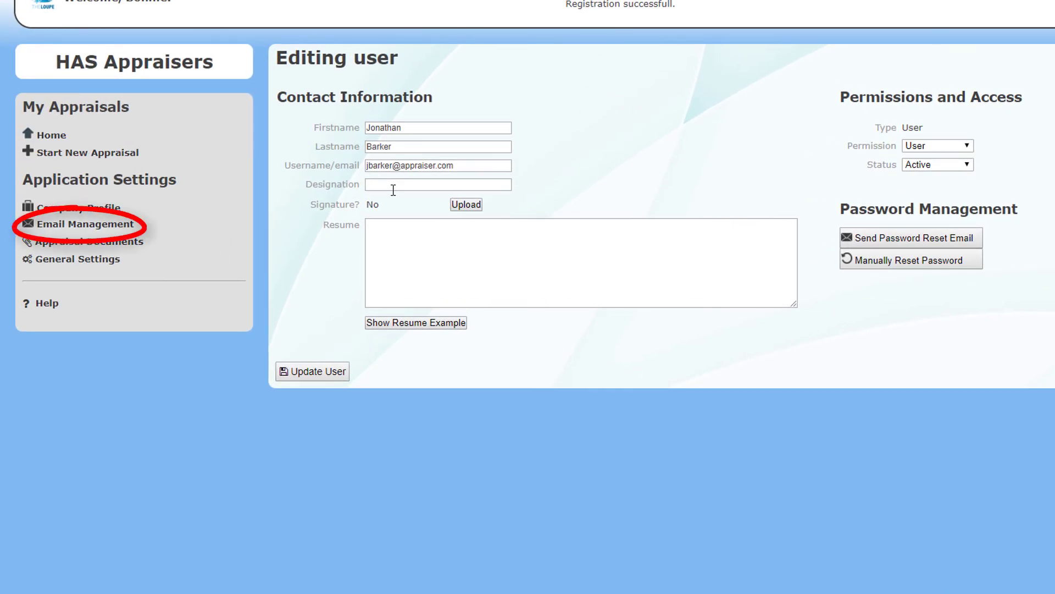
Set the designation to 'Graduate Gemologist' and upload JBsig.ttf as the user's signature.
{"action": "left_click", "coordinate": [393, 190]}
{"action": "type", "text": "Graduate Gem"}
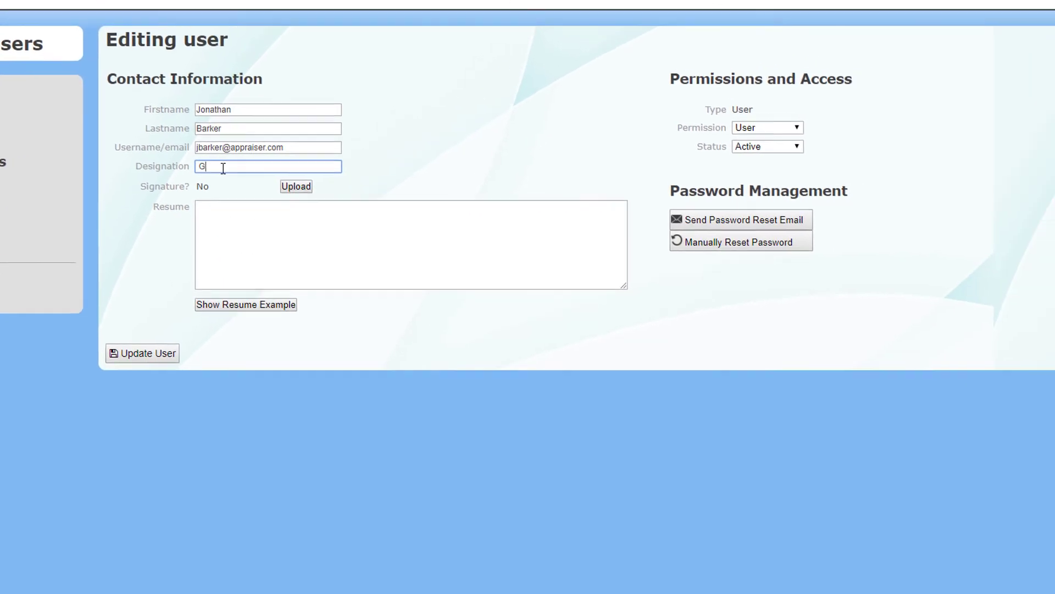
{"action": "type", "text": "ologist"}
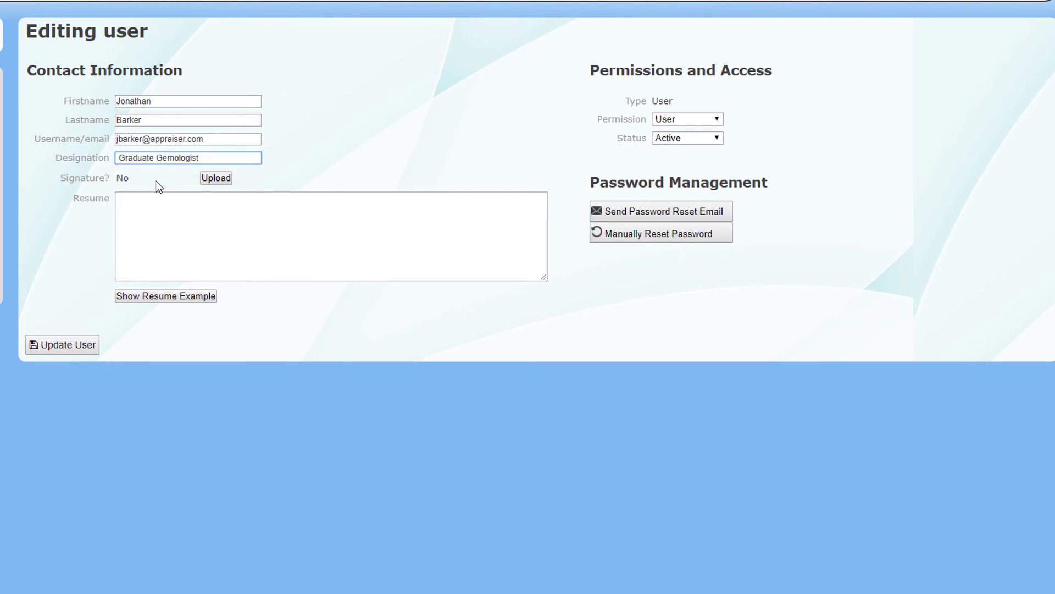
{"action": "left_click", "coordinate": [215, 179]}
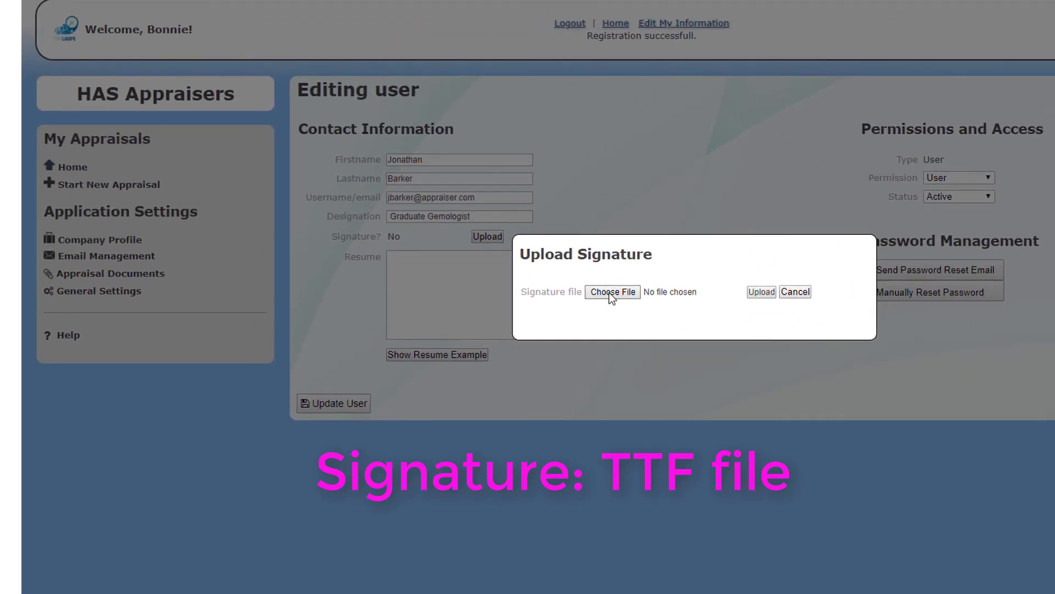
{"action": "left_click", "coordinate": [609, 292]}
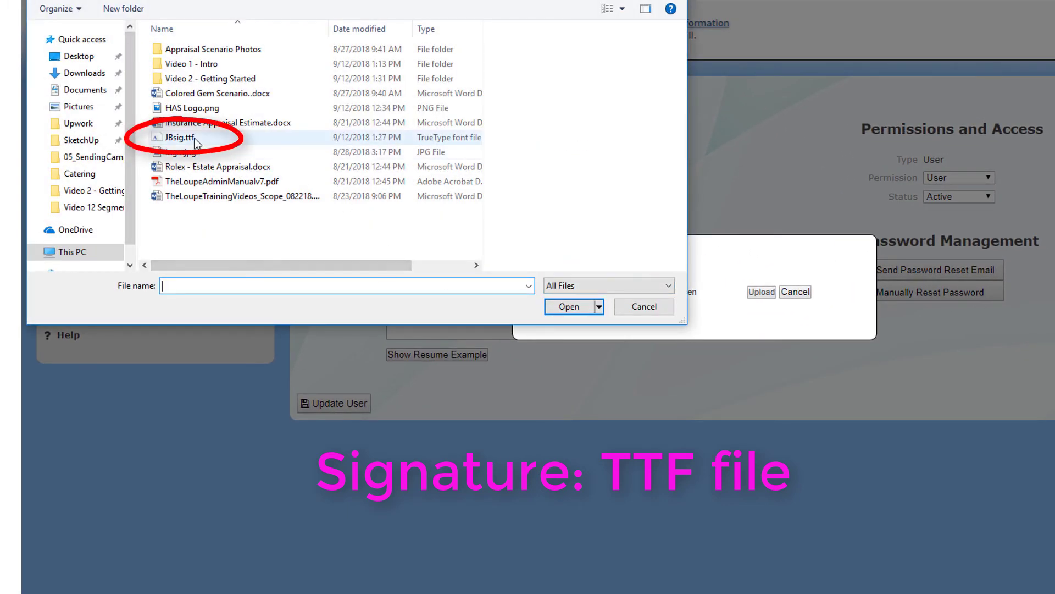
{"action": "double_click", "coordinate": [182, 138]}
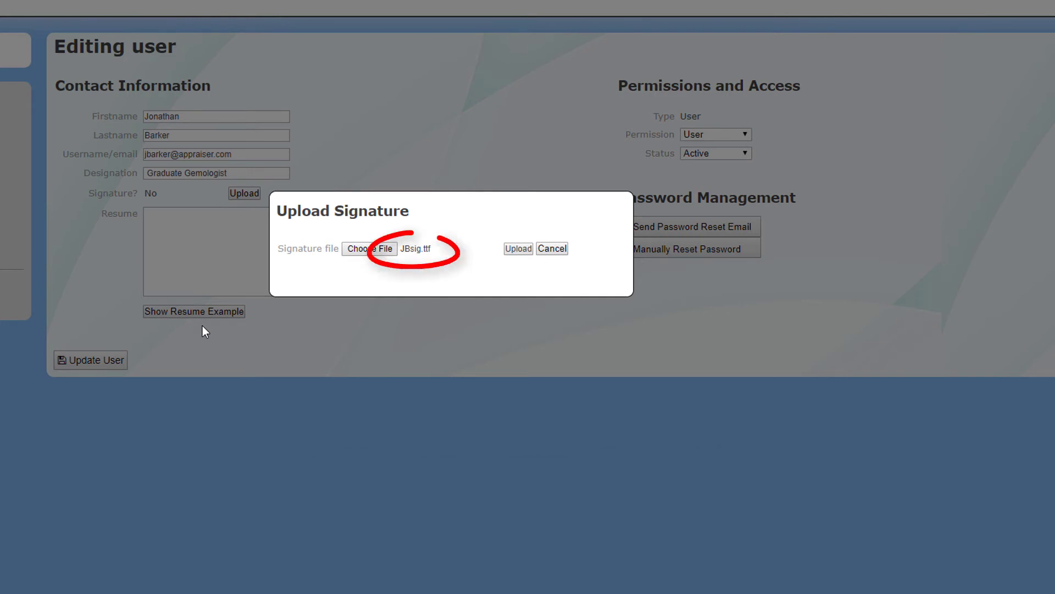
{"action": "left_click", "coordinate": [519, 248]}
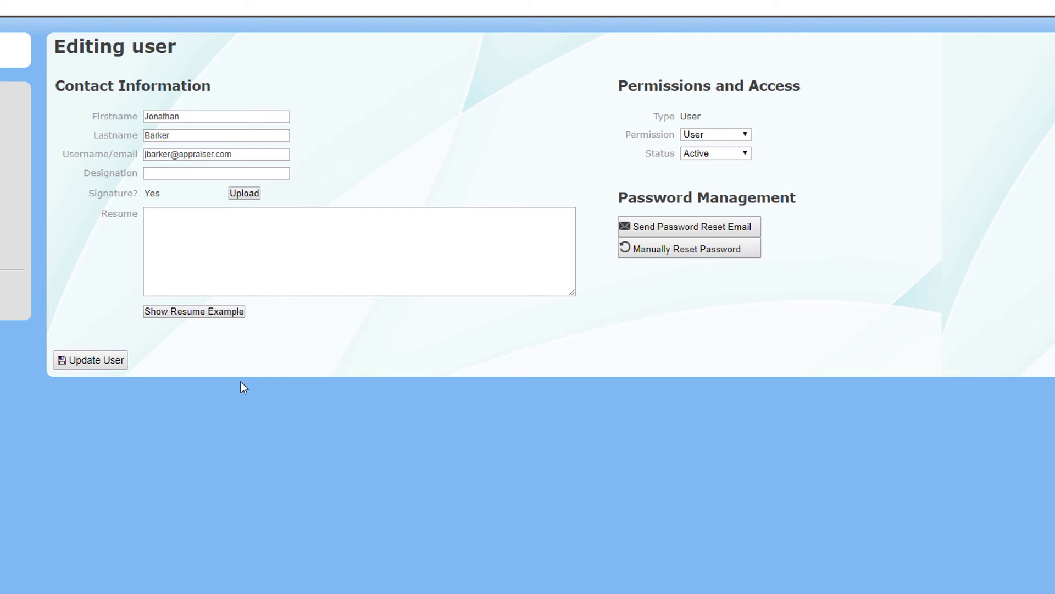
Copy the example resume text (Graduate Gemologist diploma, certificates, memberships, work history) into the Resume box.
{"action": "left_click", "coordinate": [200, 311]}
{"action": "left_click_drag", "start_coordinate": [341, 381], "coordinate": [124, 320]}
{"action": "key", "text": "ctrl+c"}
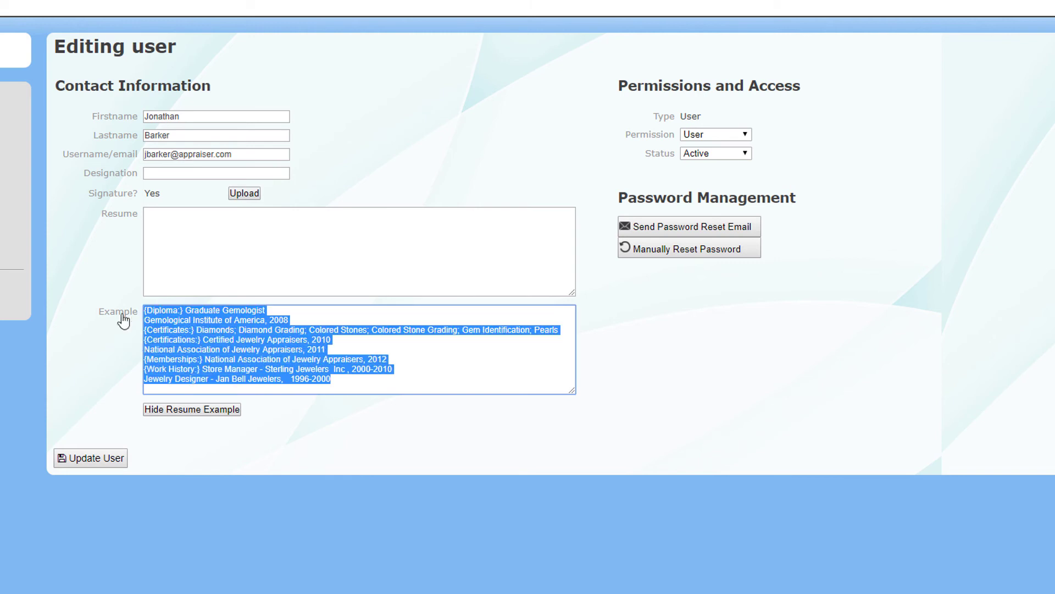
{"action": "left_click", "coordinate": [204, 415]}
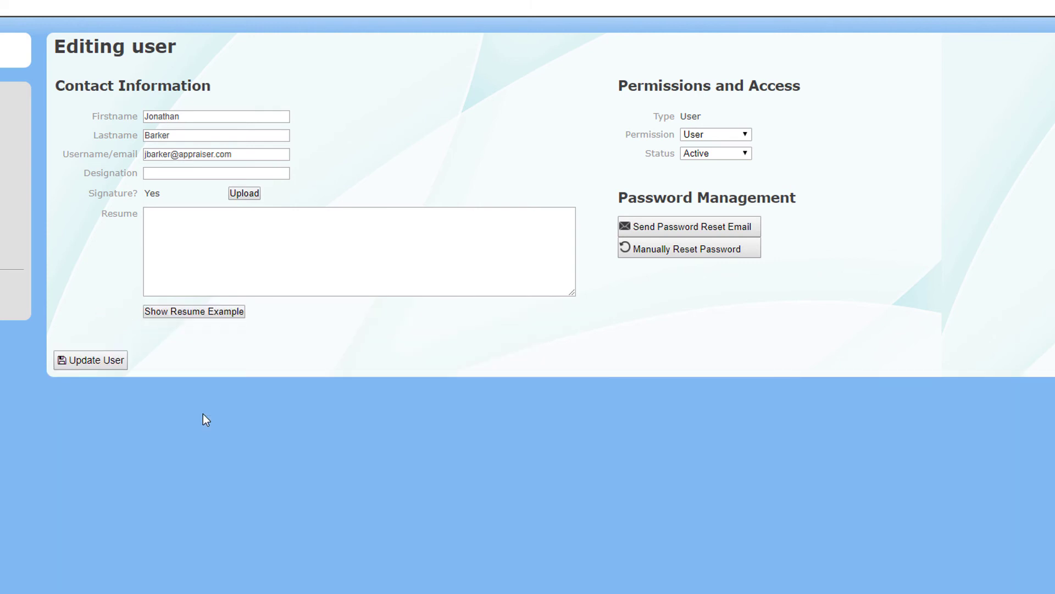
{"action": "left_click", "coordinate": [173, 222]}
{"action": "key", "text": "ctrl+v"}
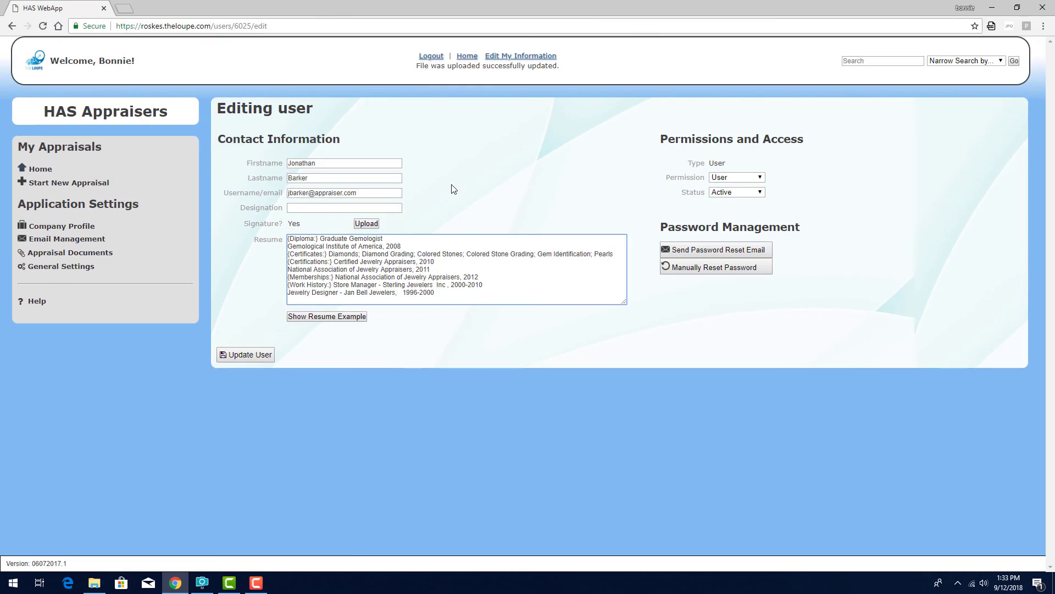
{"action": "left_click", "coordinate": [246, 355]}
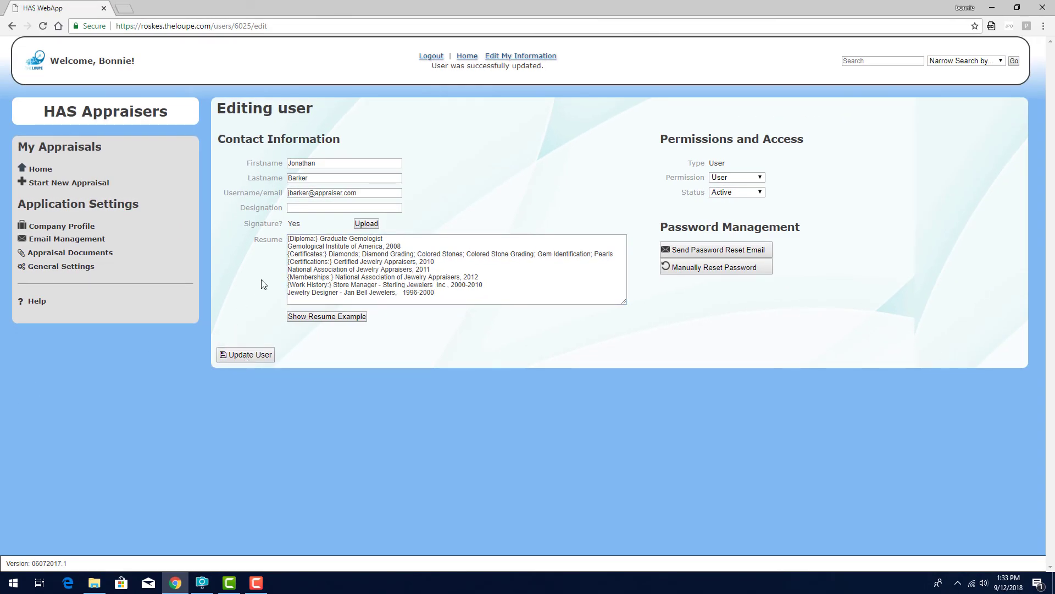
{"action": "left_click", "coordinate": [467, 56]}
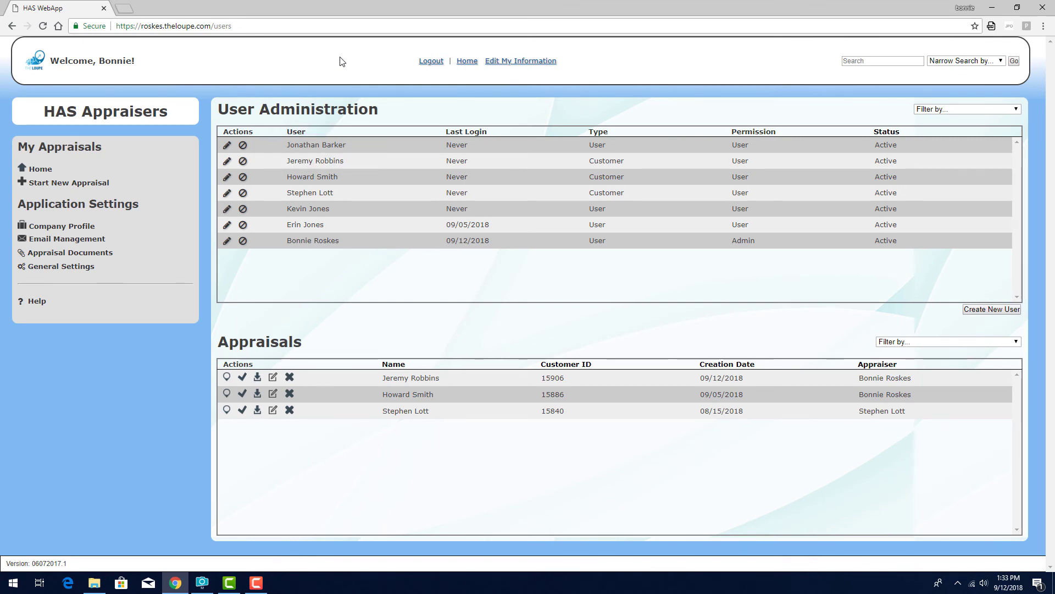
{"action": "left_click", "coordinate": [227, 145]}
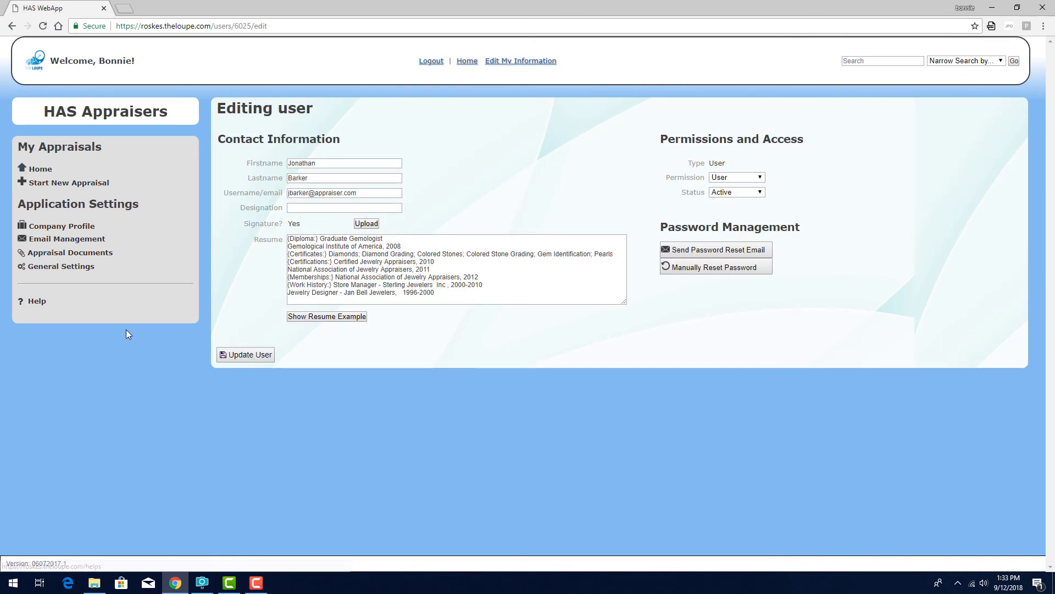
{"action": "left_click", "coordinate": [761, 193]}
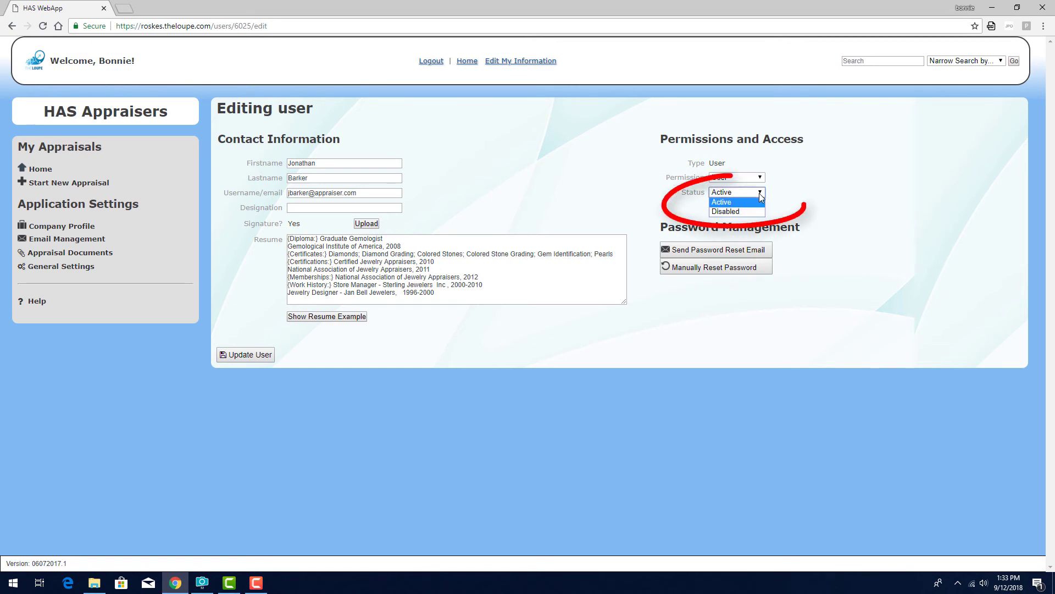
{"action": "left_click", "coordinate": [780, 196]}
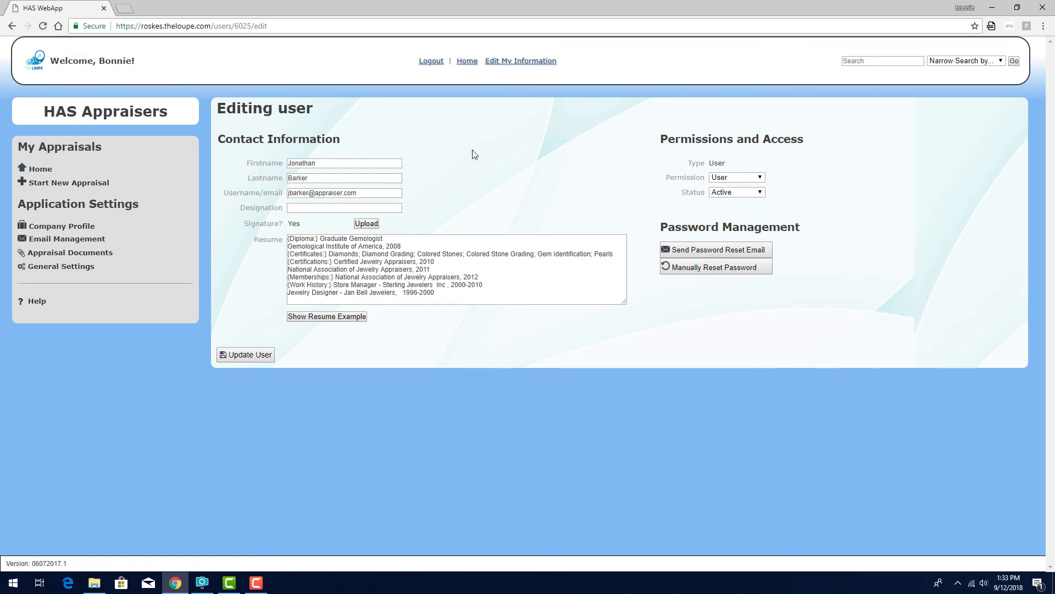
{"action": "left_click", "coordinate": [467, 62]}
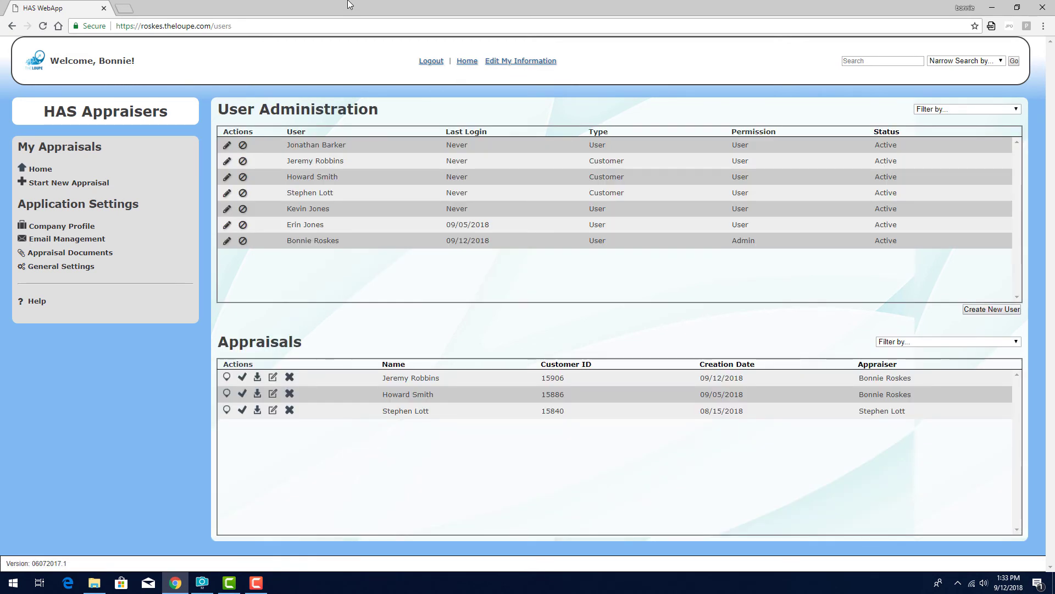
Disable the top user's account, then edit it back to Active status and update the user.
{"action": "left_click", "coordinate": [243, 146]}
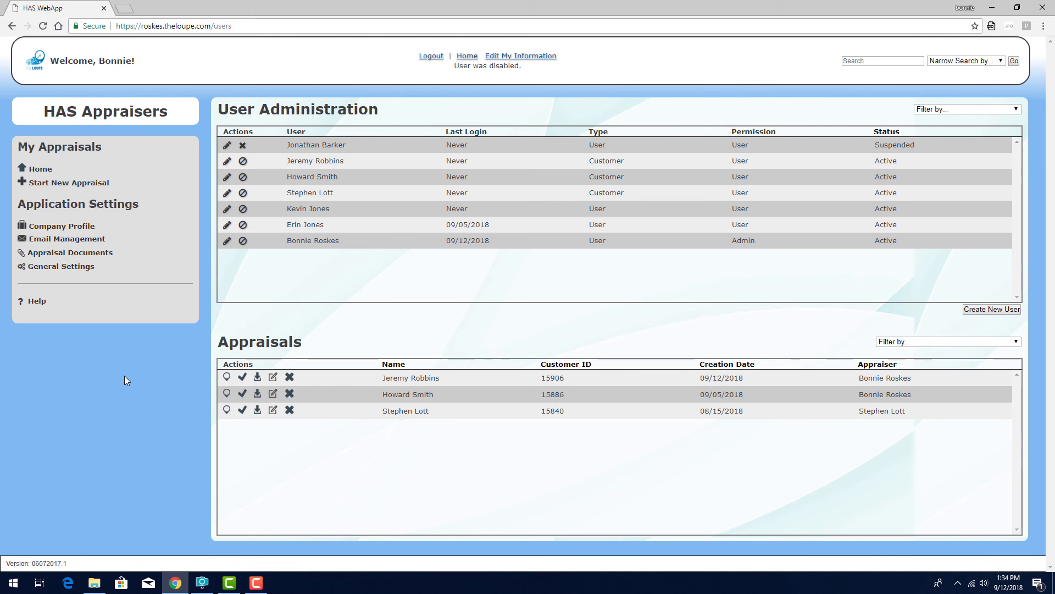
{"action": "left_click", "coordinate": [227, 145]}
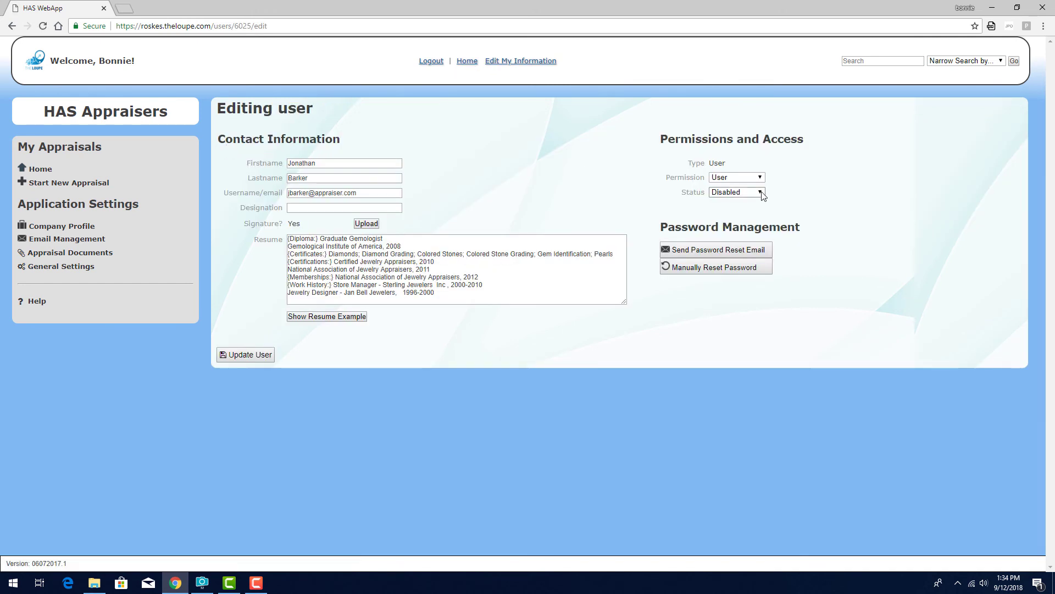
{"action": "left_click", "coordinate": [737, 192]}
{"action": "left_click", "coordinate": [747, 207]}
{"action": "left_click", "coordinate": [246, 355]}
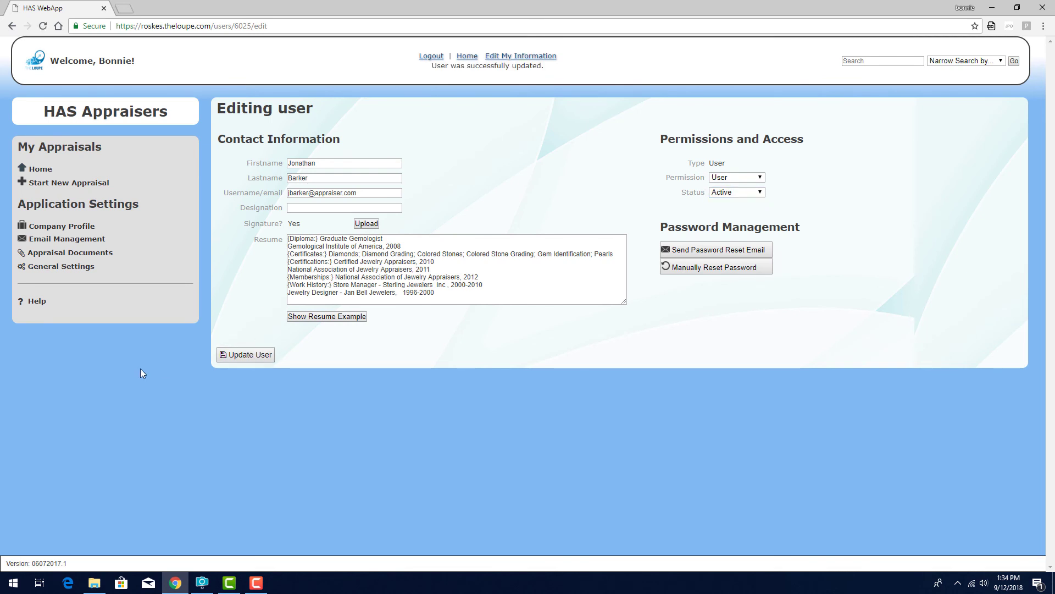
{"action": "left_click", "coordinate": [467, 57]}
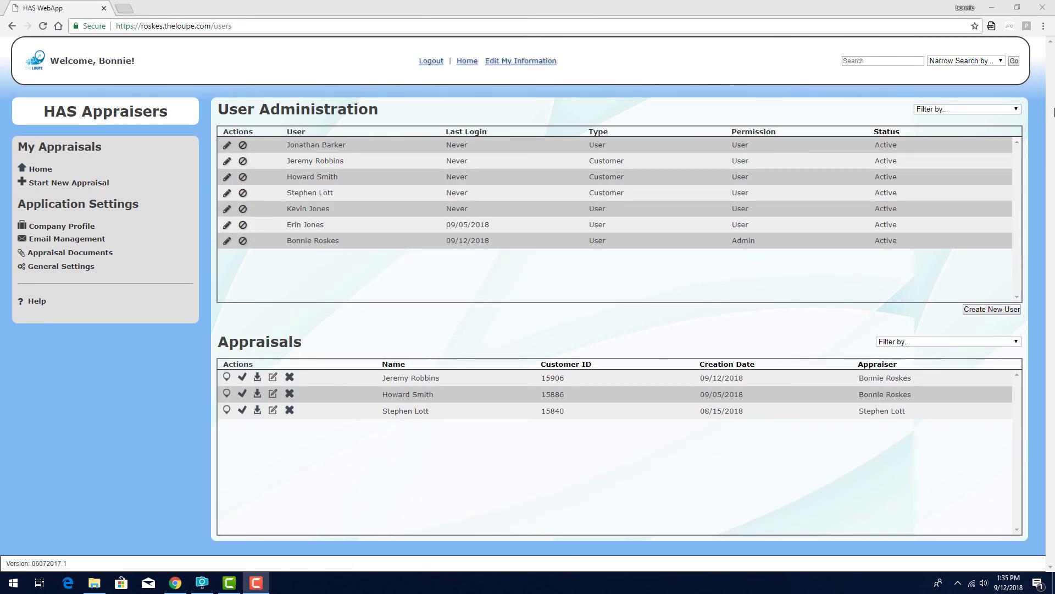
{"action": "left_click", "coordinate": [1020, 110]}
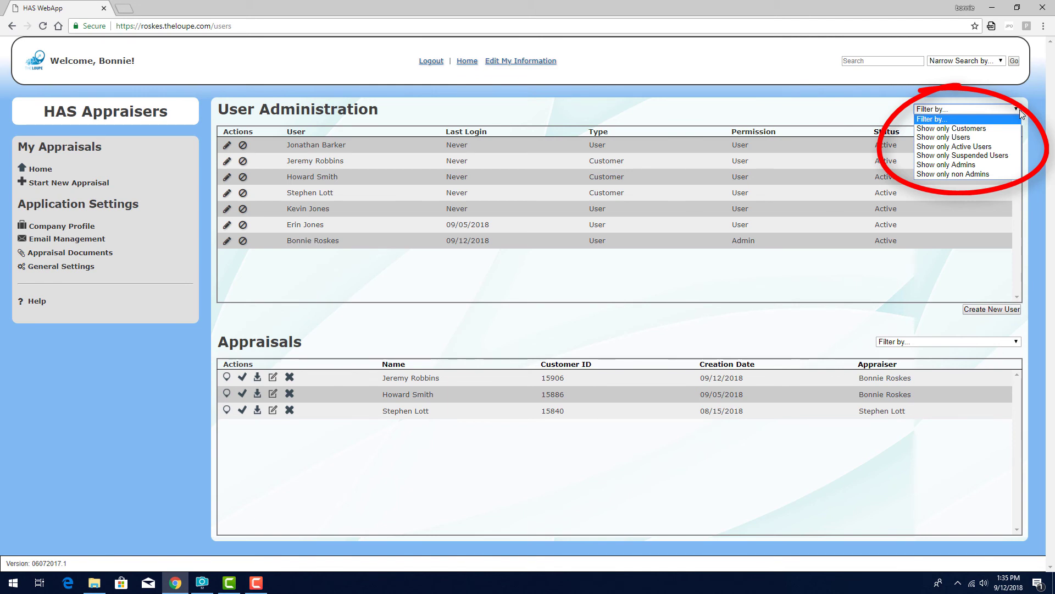
{"action": "left_click", "coordinate": [989, 128]}
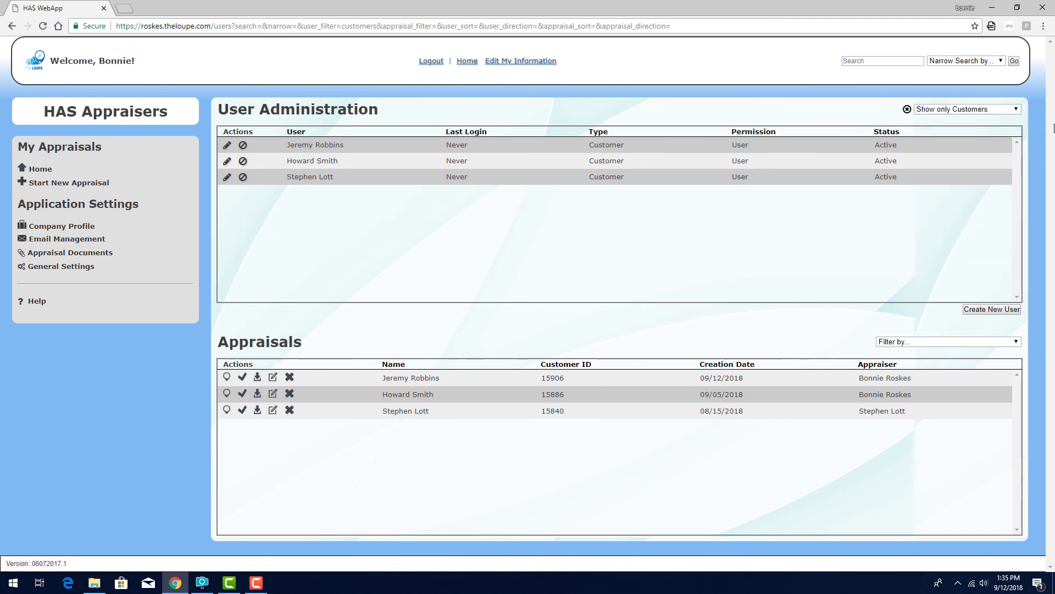
{"action": "left_click", "coordinate": [1018, 110]}
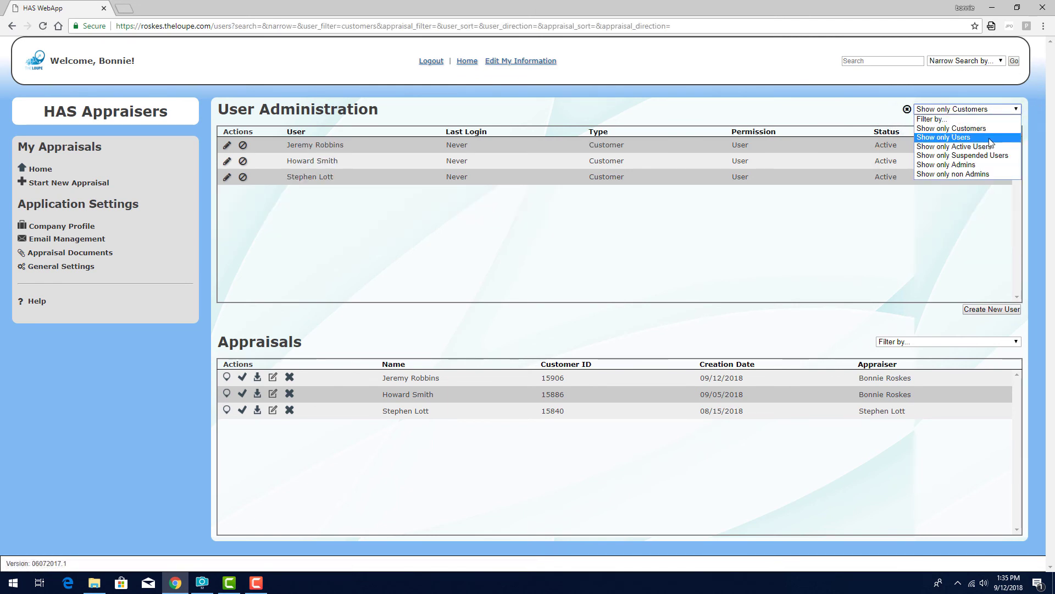
{"action": "left_click", "coordinate": [943, 137]}
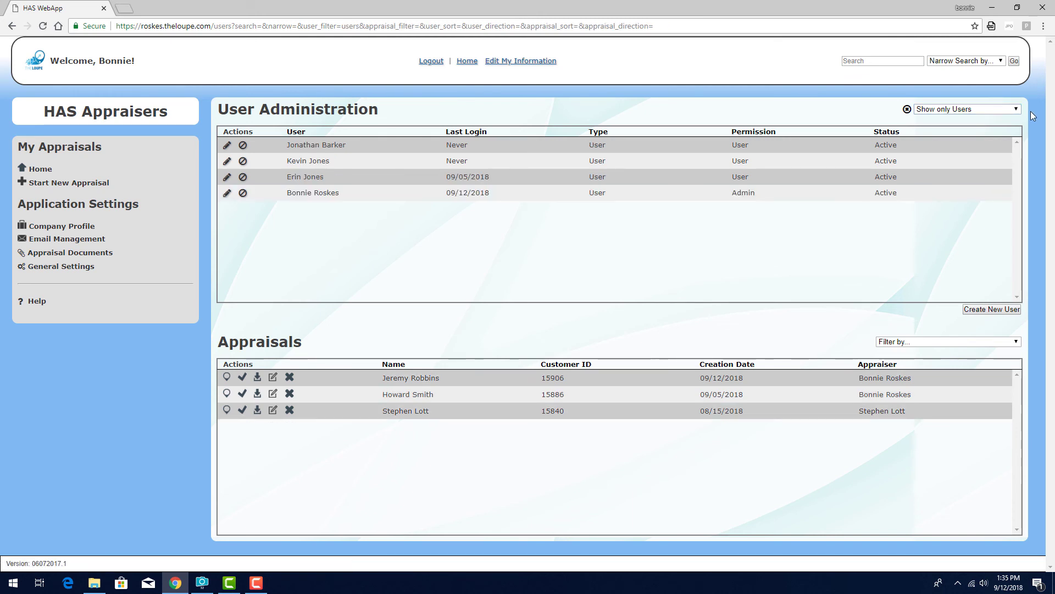
{"action": "left_click", "coordinate": [1017, 108]}
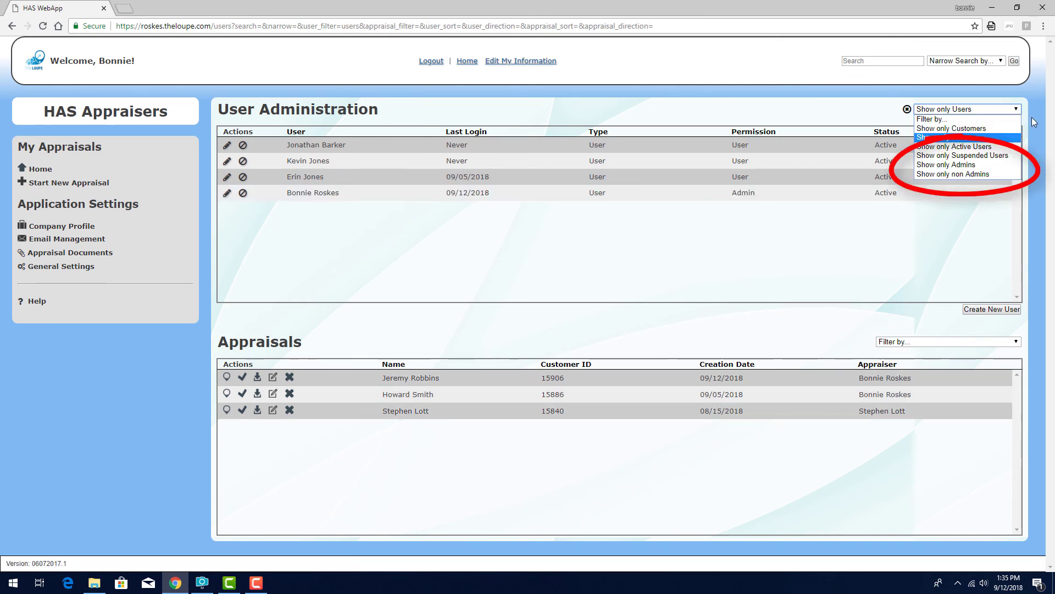
{"action": "left_click", "coordinate": [1031, 117]}
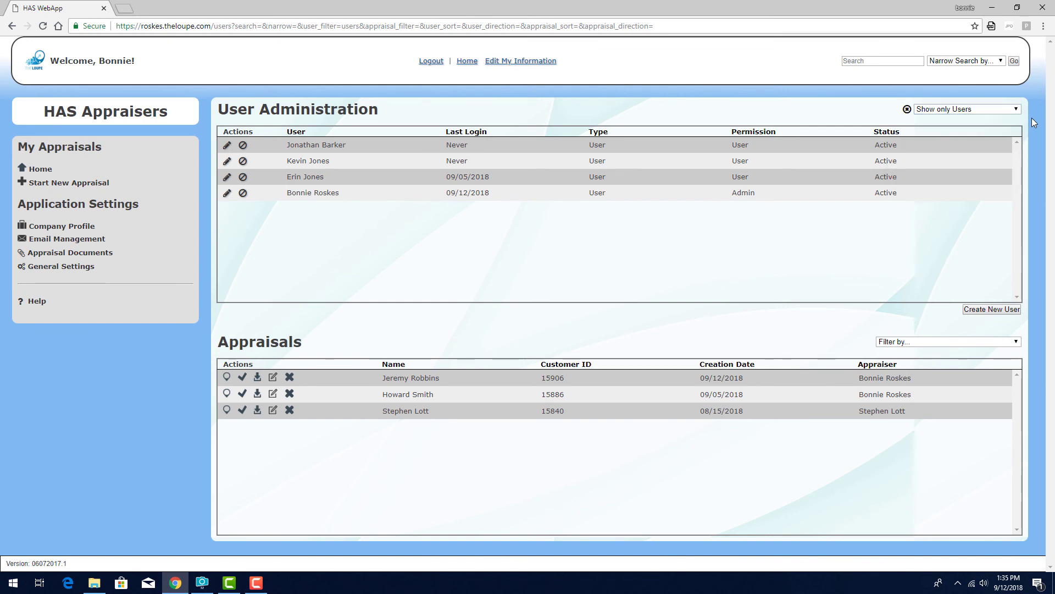
{"action": "left_click", "coordinate": [907, 109]}
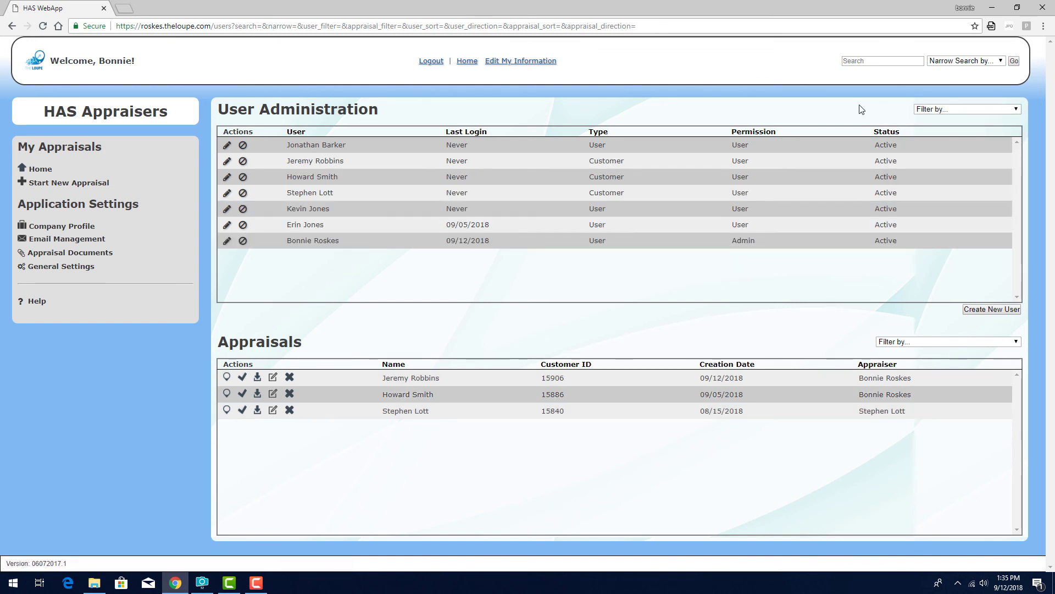
{"action": "left_click", "coordinate": [1015, 341]}
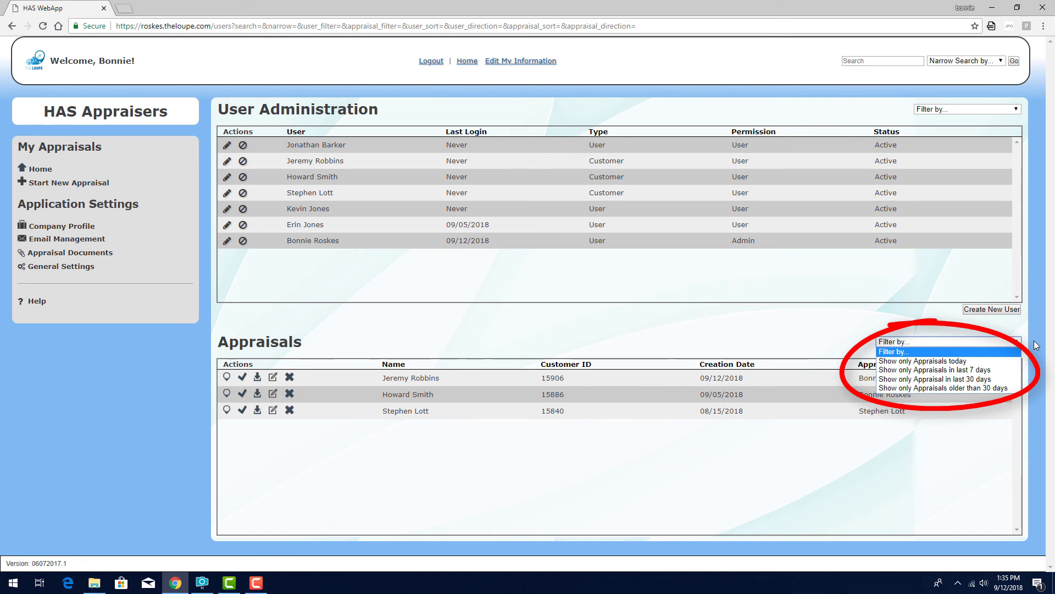
{"action": "left_click", "coordinate": [1036, 345]}
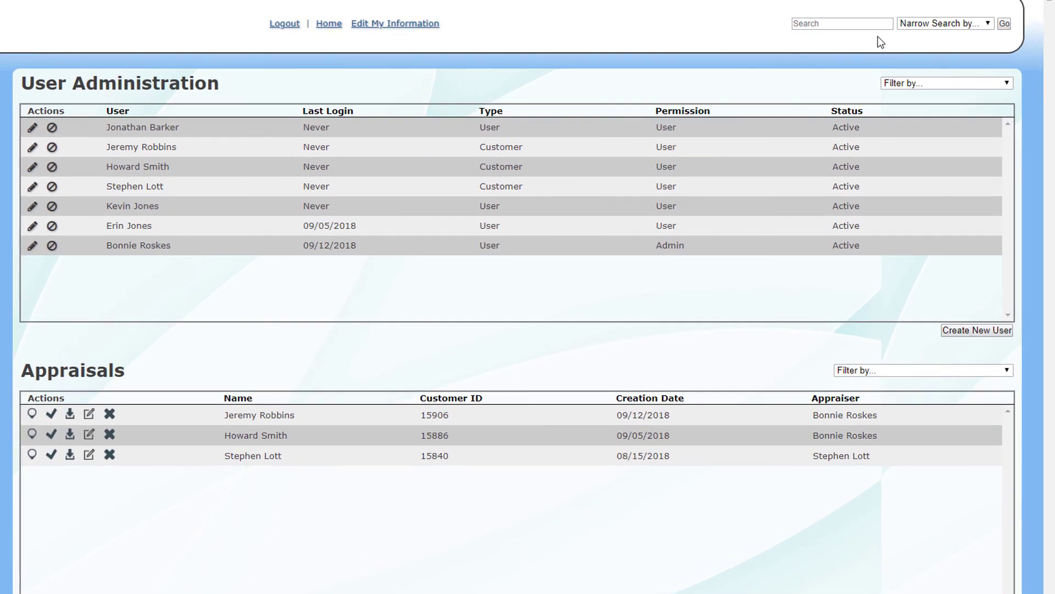
{"action": "left_click", "coordinate": [901, 62]}
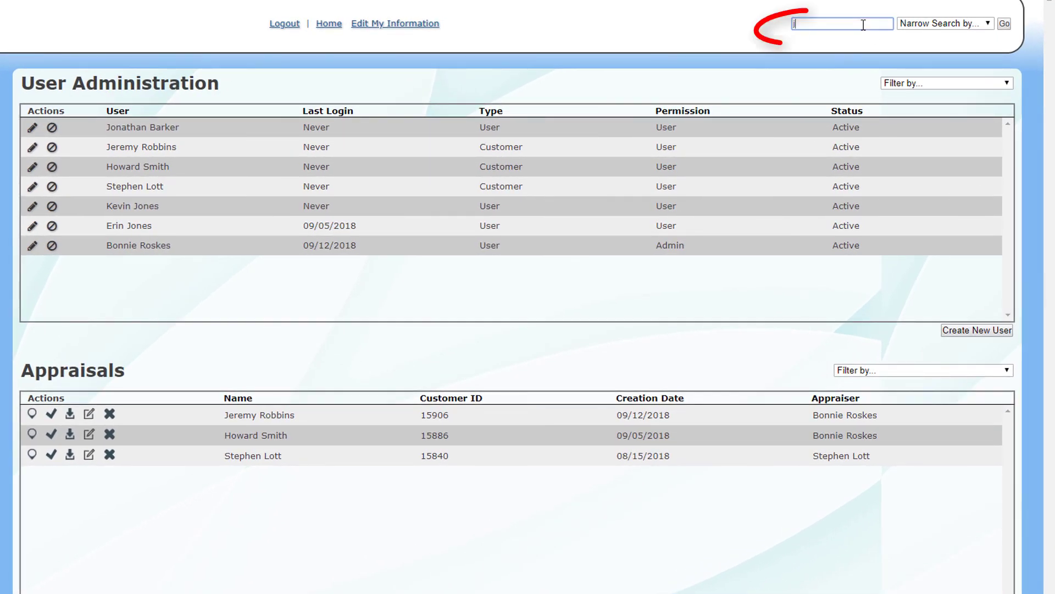
{"action": "type", "text": "jon"}
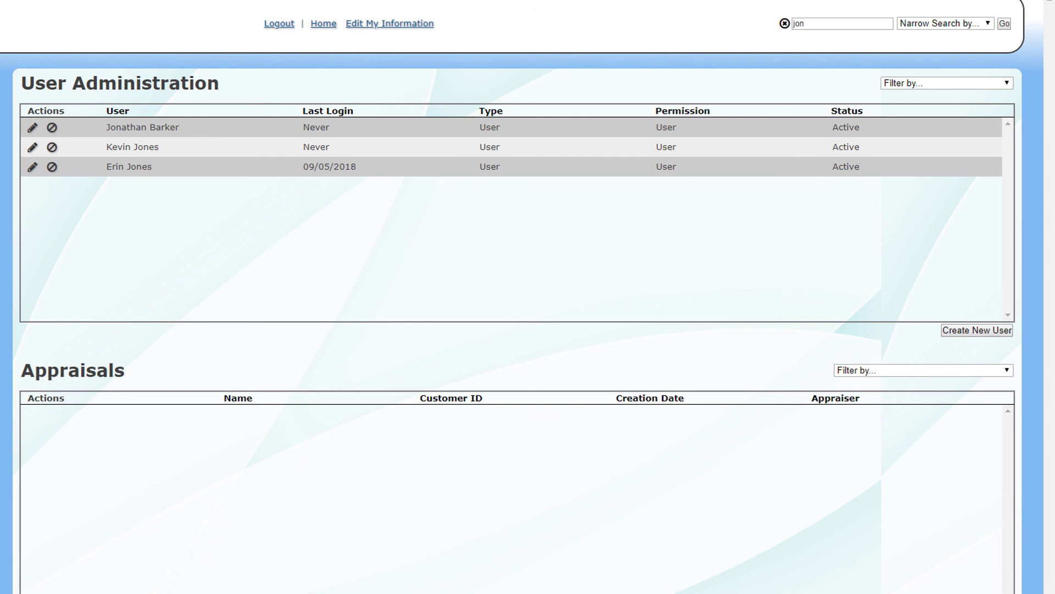
{"action": "double_click", "coordinate": [849, 24]}
{"action": "type", "text": "bar"}
{"action": "left_click", "coordinate": [983, 24]}
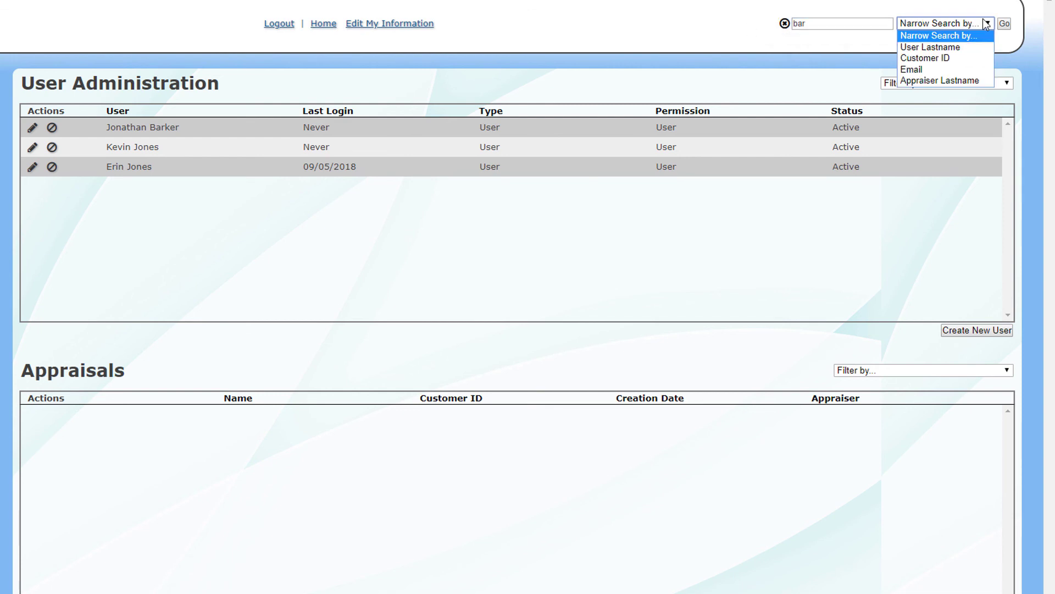
{"action": "left_click", "coordinate": [960, 81]}
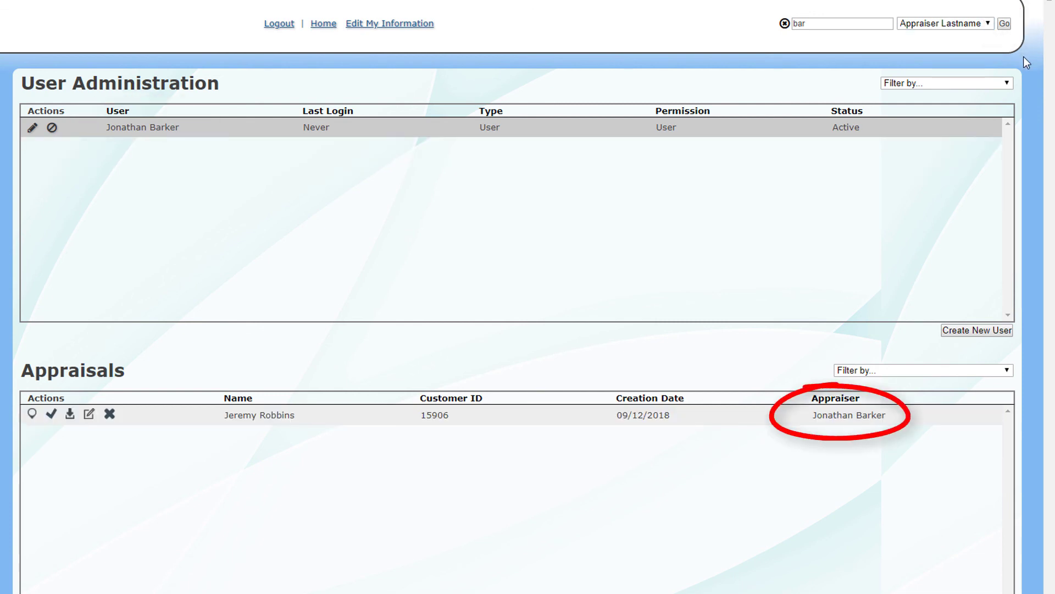
{"action": "left_click", "coordinate": [985, 25]}
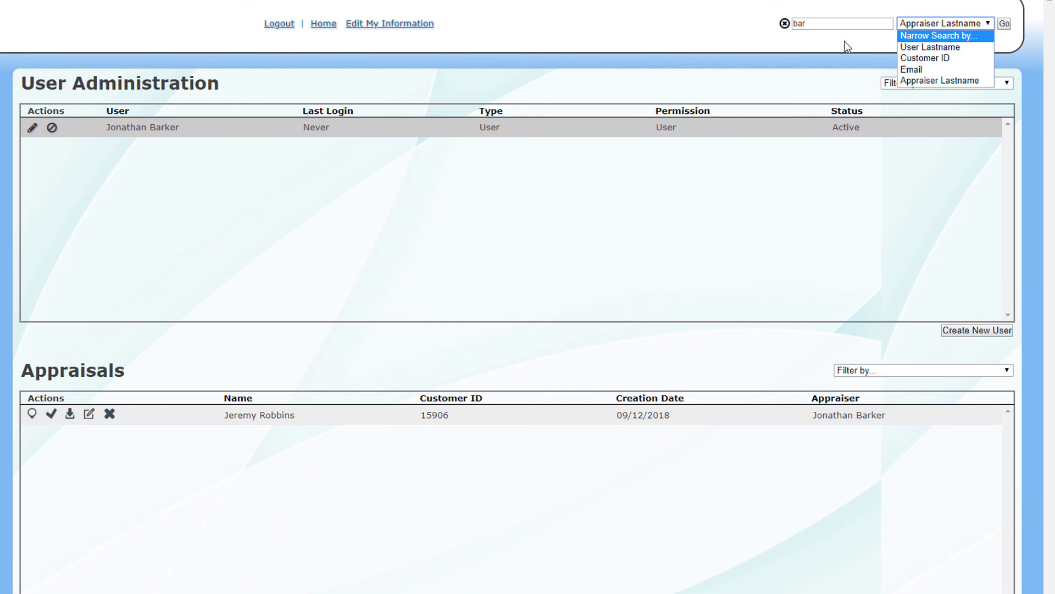
{"action": "left_click", "coordinate": [796, 39]}
{"action": "left_click", "coordinate": [785, 24]}
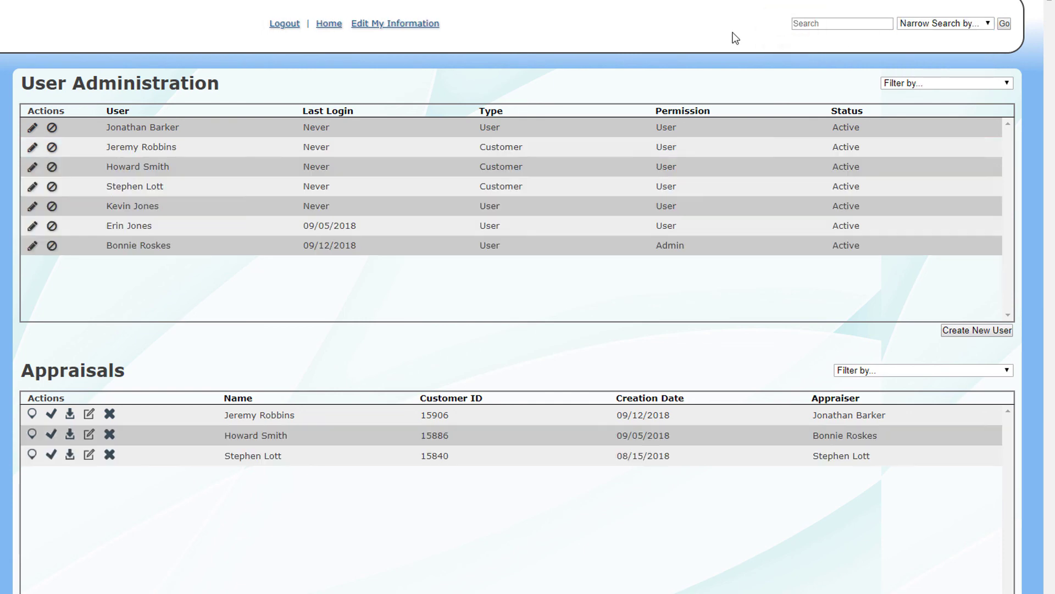